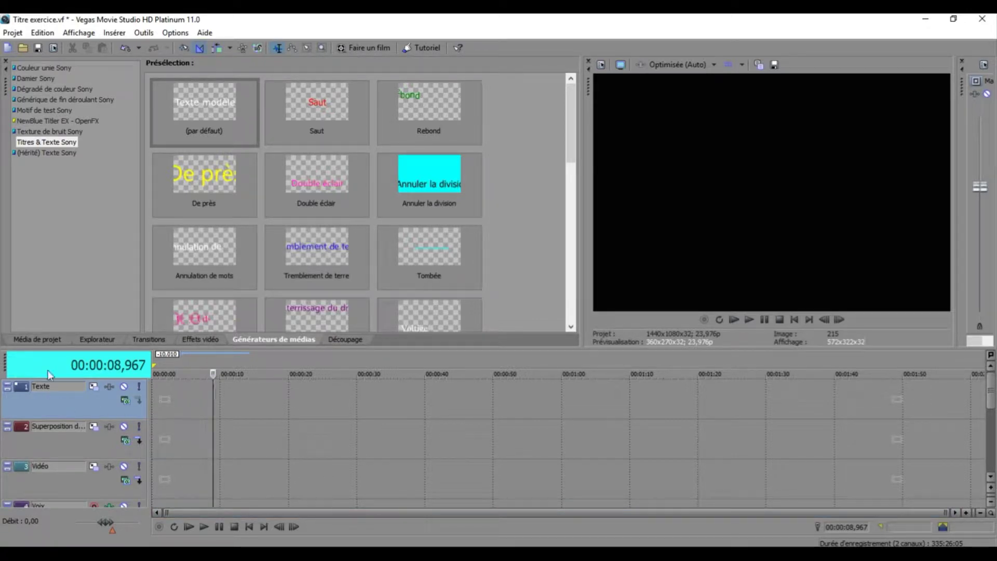
Add the 00770.MTS clip from the project media at the start of the Vidéo track
{"action": "left_click", "coordinate": [43, 338]}
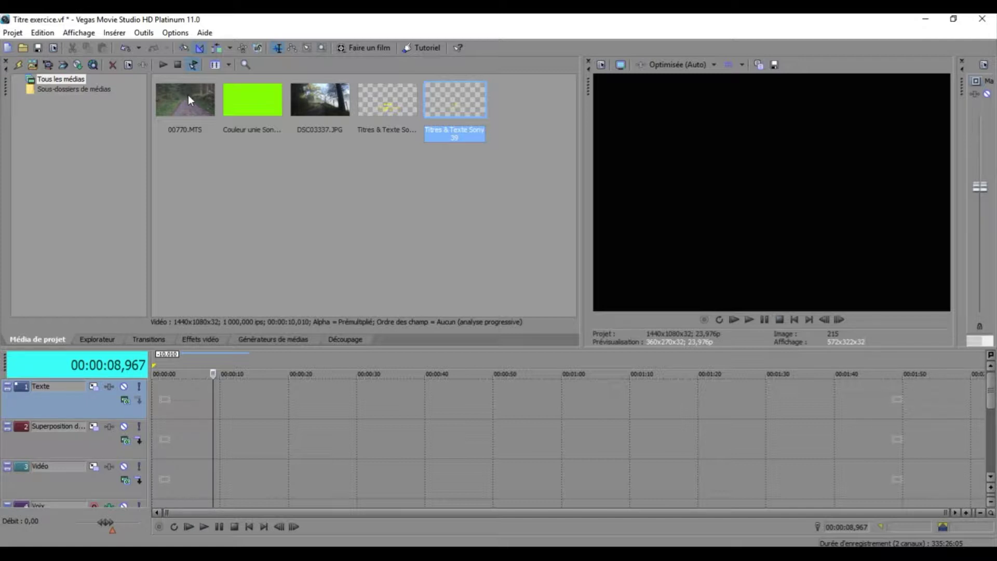
{"action": "left_click_drag", "start_coordinate": [186, 94], "coordinate": [197, 420]}
{"action": "left_click_drag", "start_coordinate": [188, 464], "coordinate": [155, 466]}
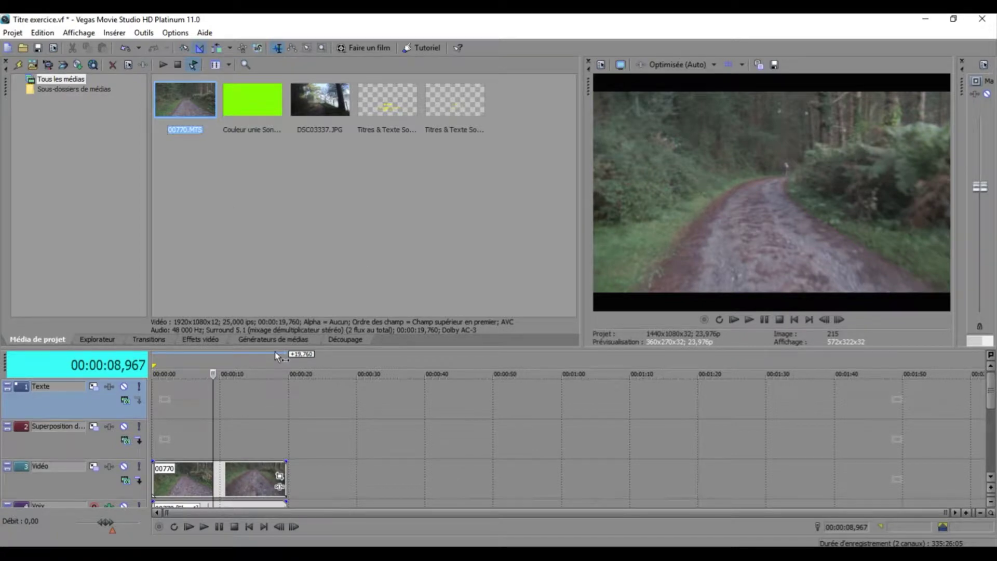
Add the default Titres & Texte Sony preset to the Texte track, a few seconds after the start of the video clip
{"action": "left_click", "coordinate": [284, 339]}
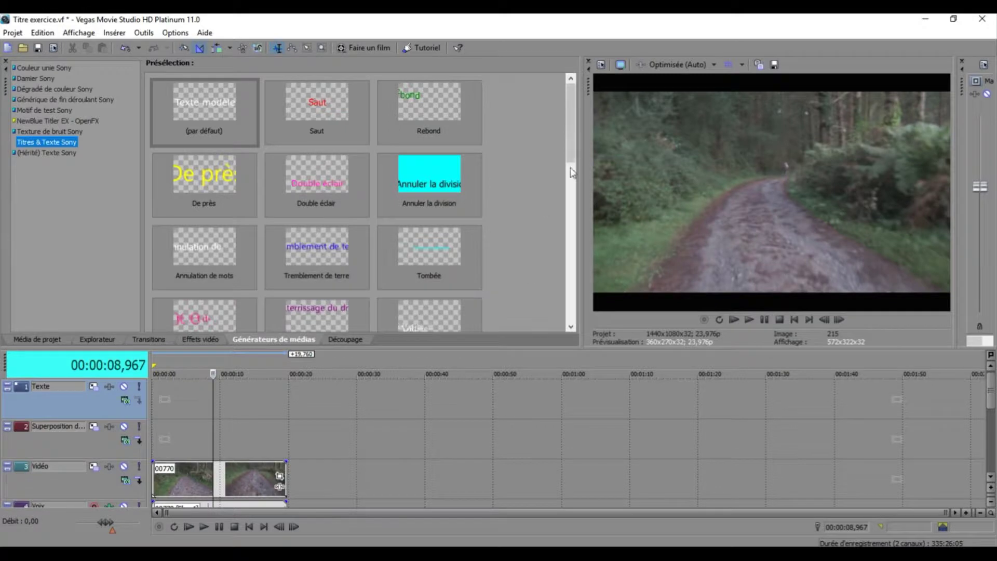
{"action": "left_click", "coordinate": [207, 99]}
{"action": "left_click_drag", "start_coordinate": [207, 97], "coordinate": [189, 406]}
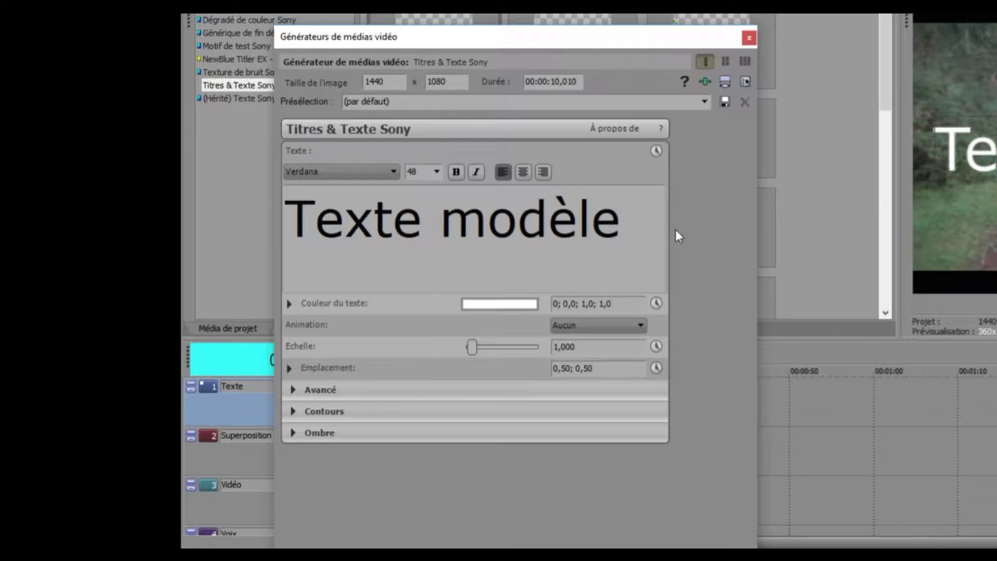
Replace the sample title text with two lines: "En avant" and "sur le camino del norte"
{"action": "left_click", "coordinate": [643, 224]}
{"action": "left_click_drag", "start_coordinate": [643, 223], "coordinate": [334, 205]}
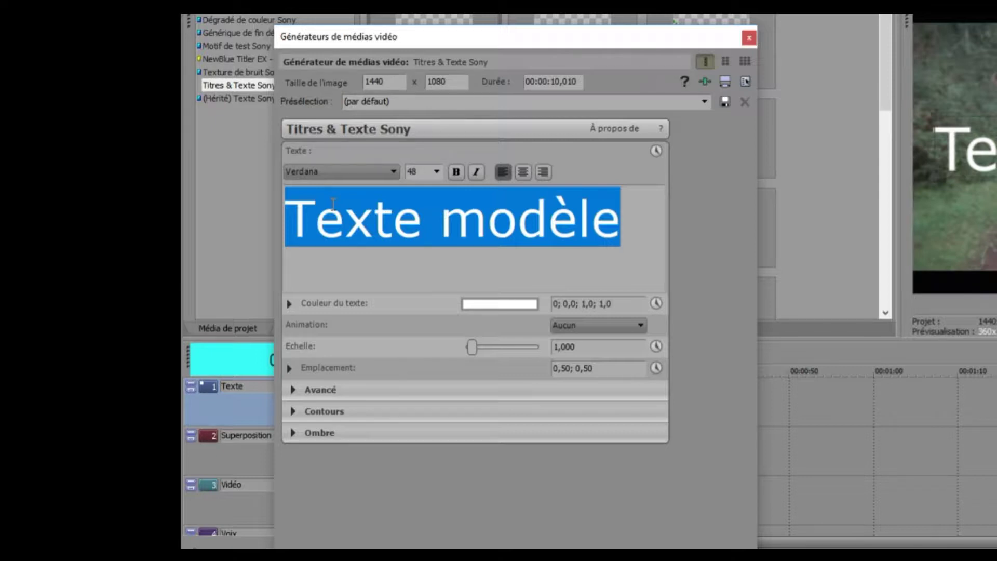
{"action": "type", "text": "E"}
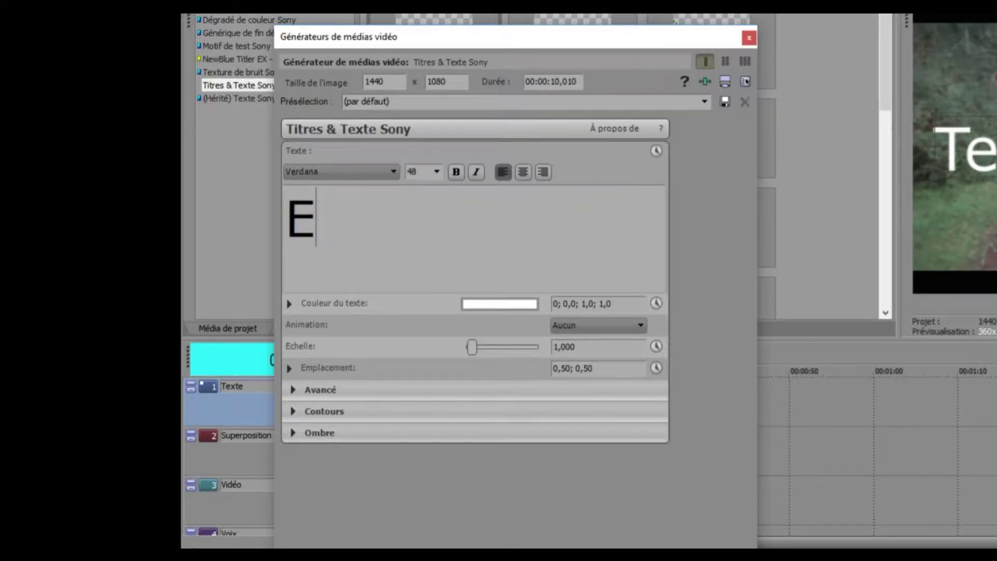
{"action": "type", "text": "n avant"}
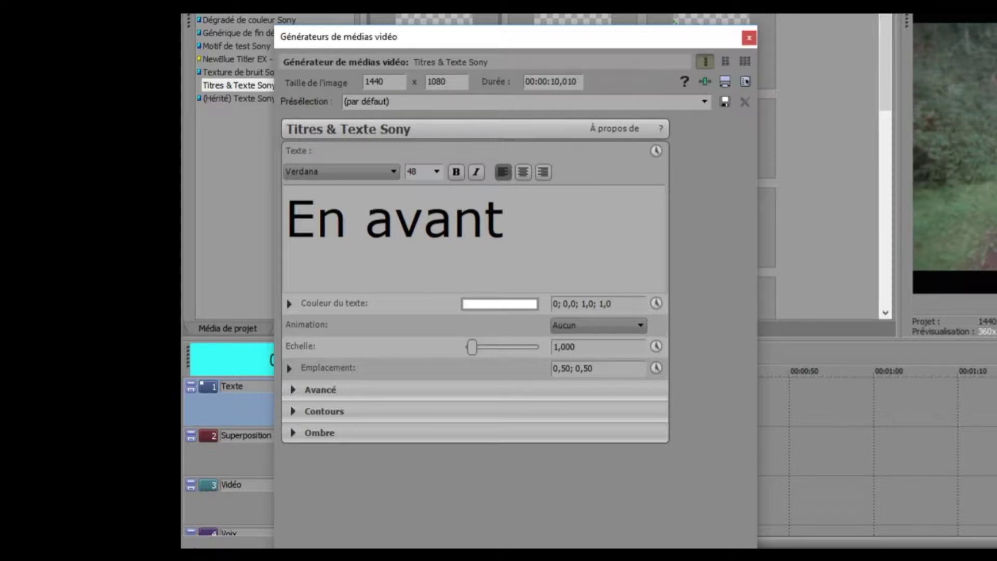
{"action": "key", "text": "Return"}
{"action": "type", "text": "sur le c"}
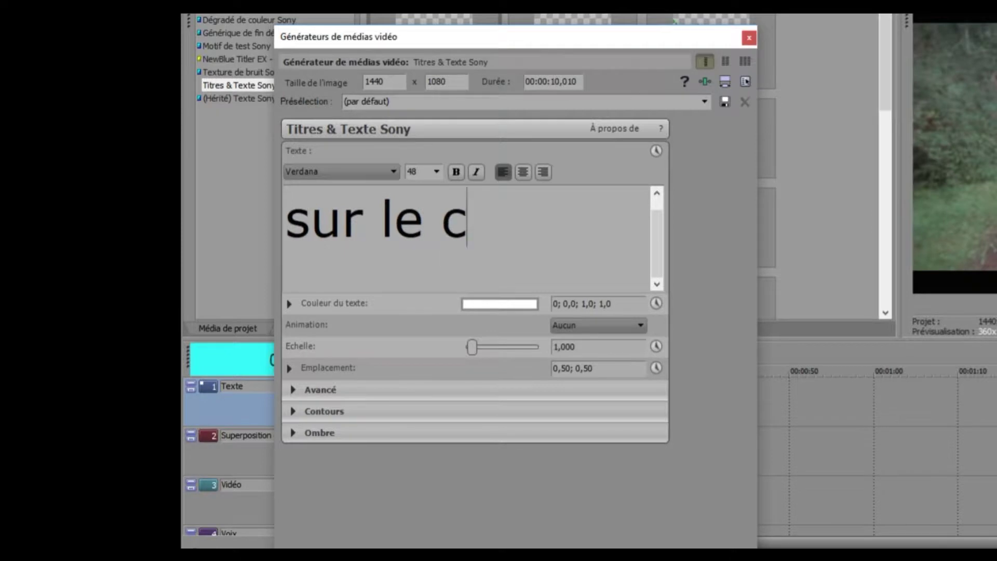
{"action": "type", "text": "am"}
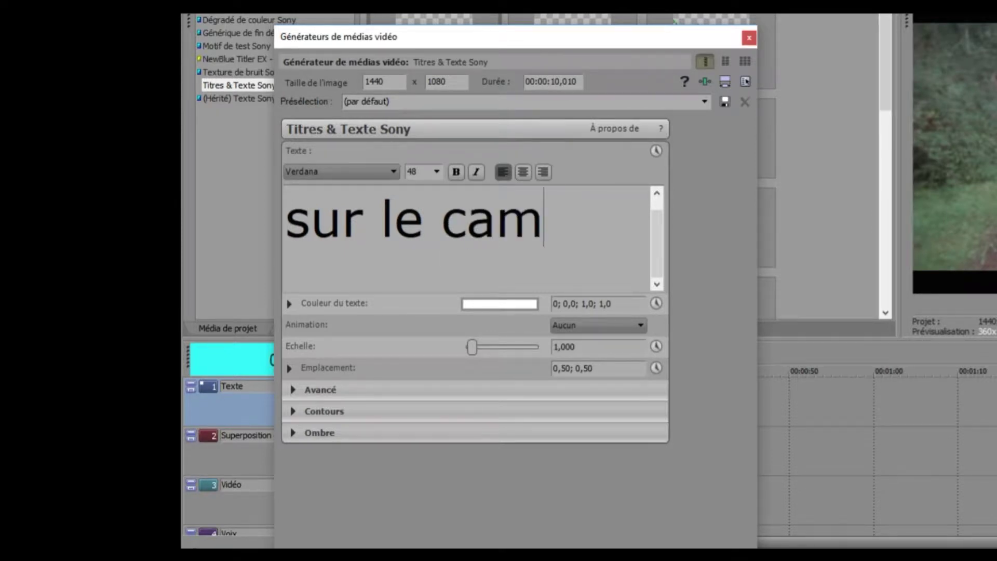
{"action": "type", "text": "ino "}
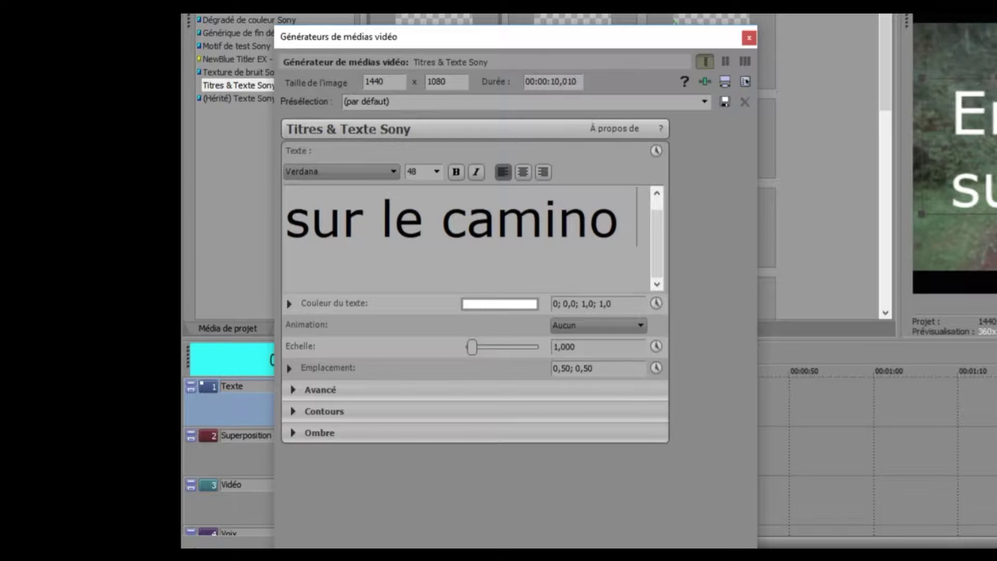
{"action": "type", "text": "del norte"}
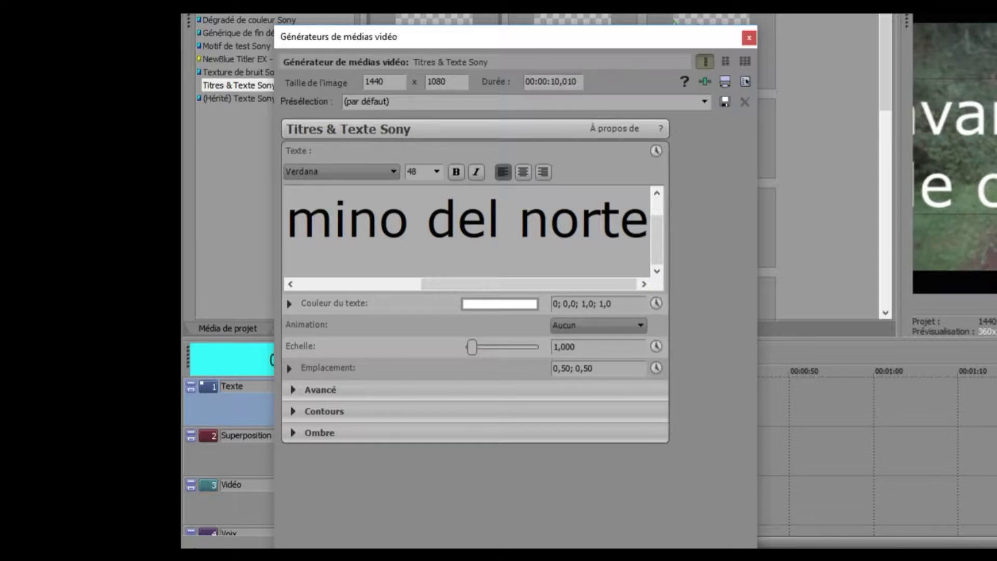
Add a third title line reading "Octobre 2017", with a capital O
{"action": "key", "text": "Return"}
{"action": "type", "text": "octob"}
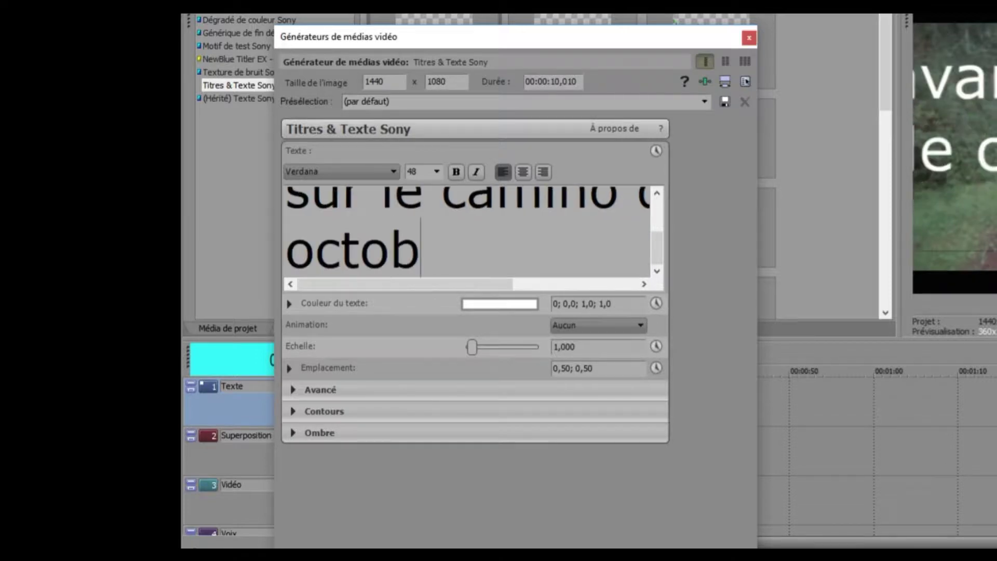
{"action": "type", "text": "re 20"}
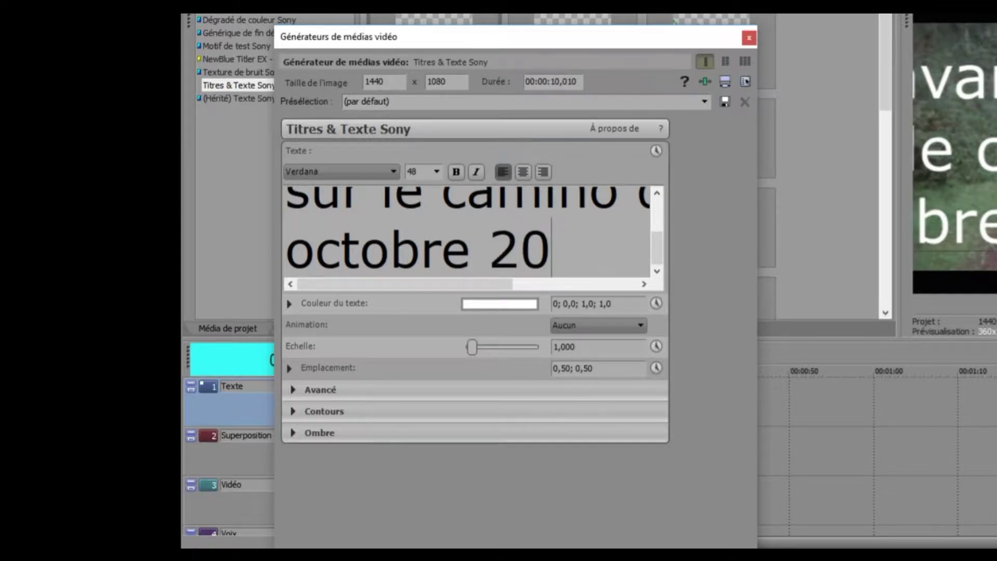
{"action": "type", "text": "7"}
{"action": "key", "text": "BackSpace"}
{"action": "type", "text": "17"}
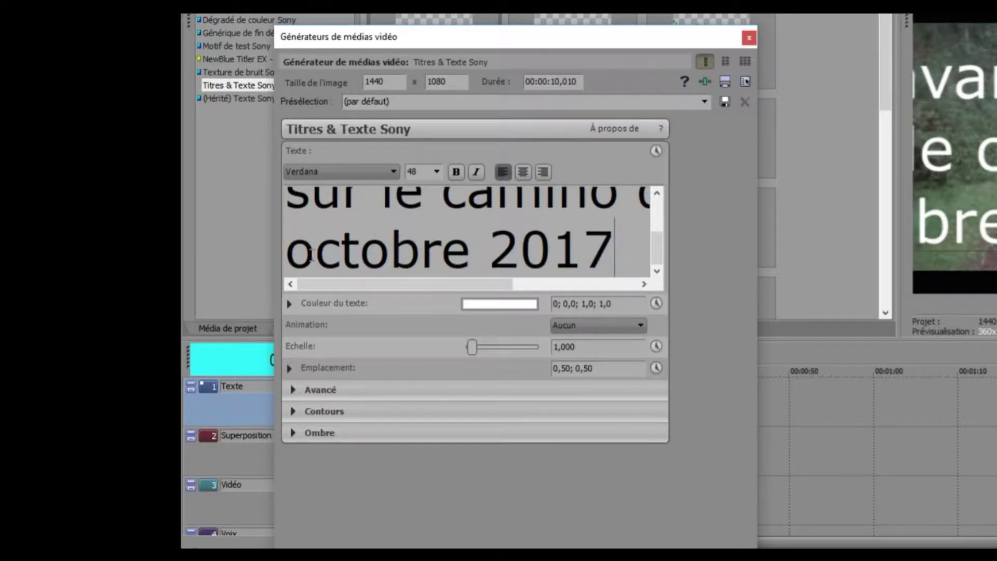
{"action": "left_click_drag", "start_coordinate": [315, 249], "coordinate": [277, 262]}
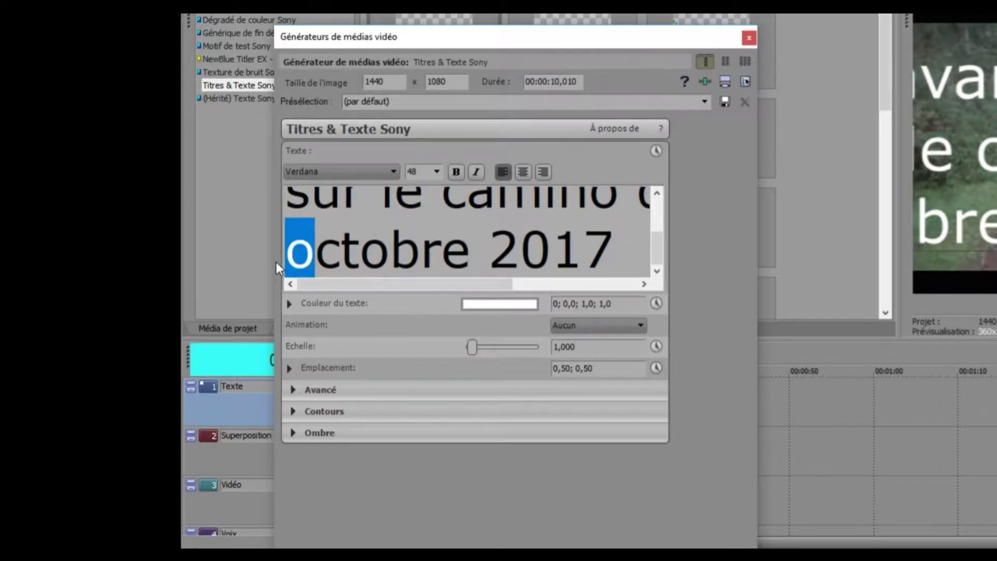
{"action": "type", "text": "O"}
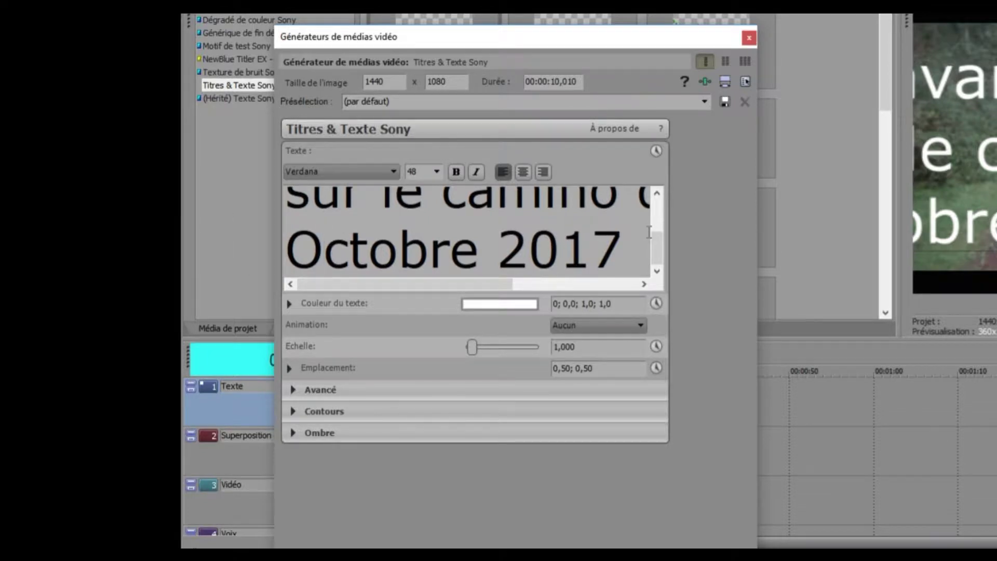
Format all three title lines in Cambria, size 9, with centred alignment
{"action": "left_click", "coordinate": [634, 257]}
{"action": "double_click", "coordinate": [588, 256]}
{"action": "left_click_drag", "start_coordinate": [588, 256], "coordinate": [395, 142]}
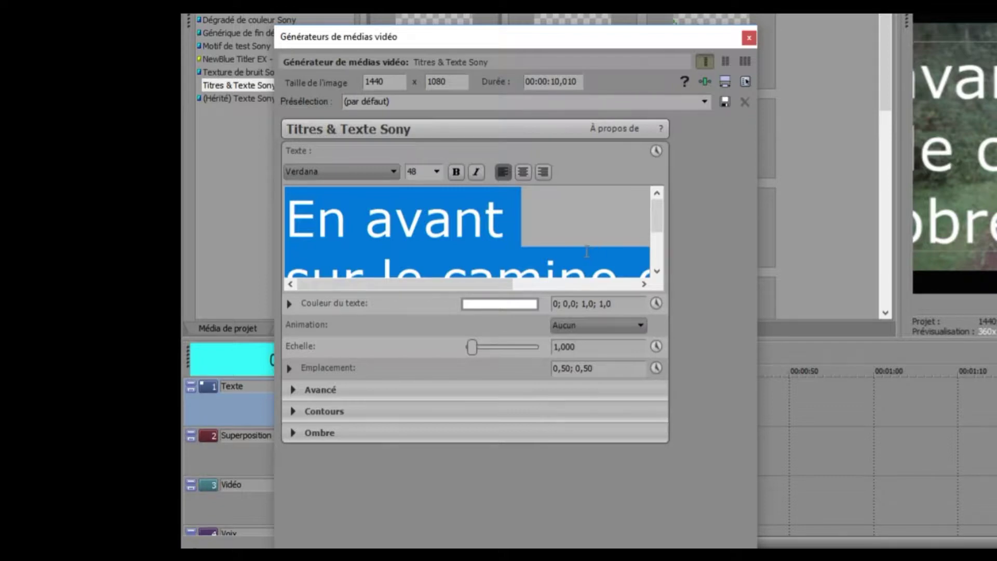
{"action": "left_click", "coordinate": [394, 171]}
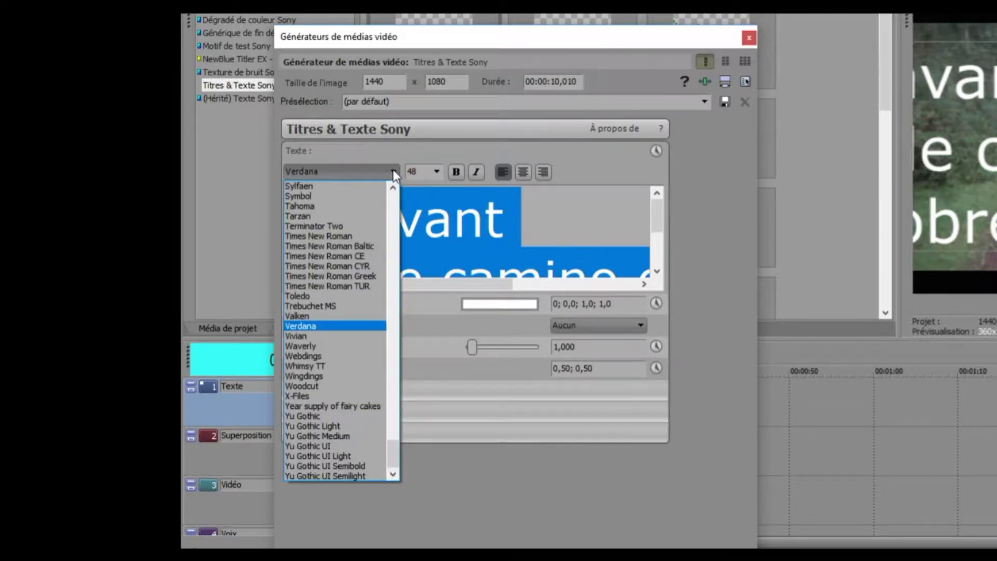
{"action": "left_click_drag", "start_coordinate": [395, 453], "coordinate": [373, 253]}
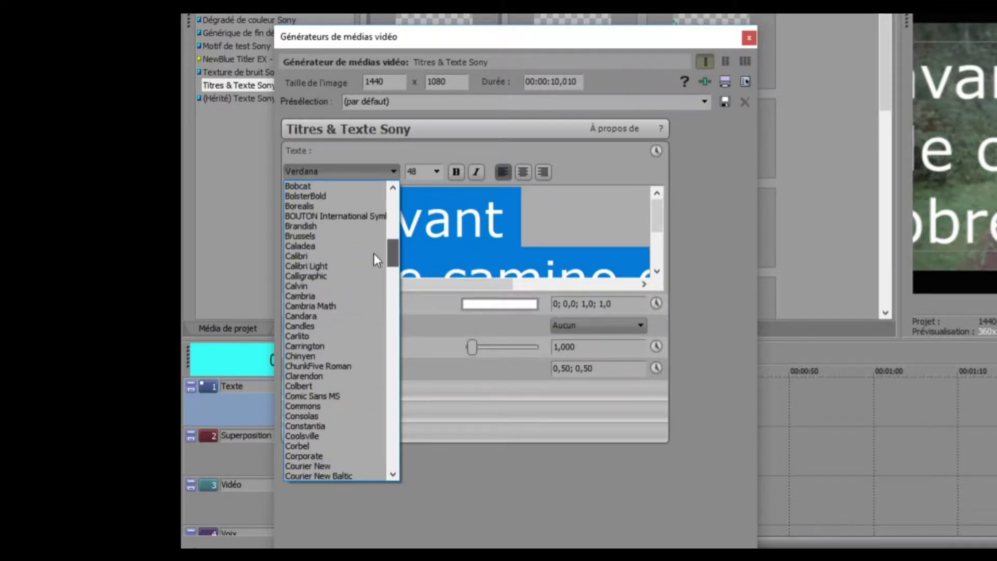
{"action": "left_click", "coordinate": [306, 296]}
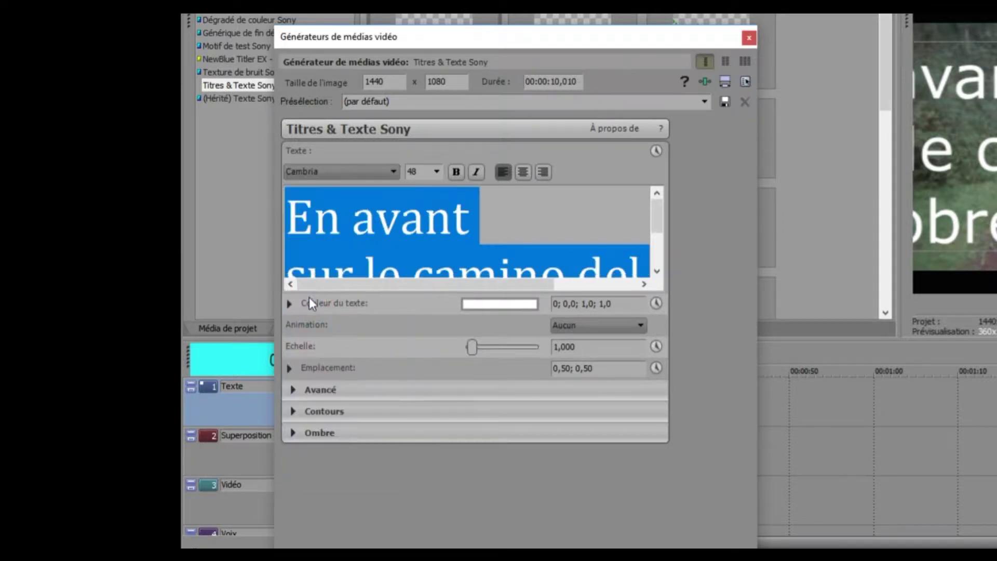
{"action": "left_click", "coordinate": [437, 171]}
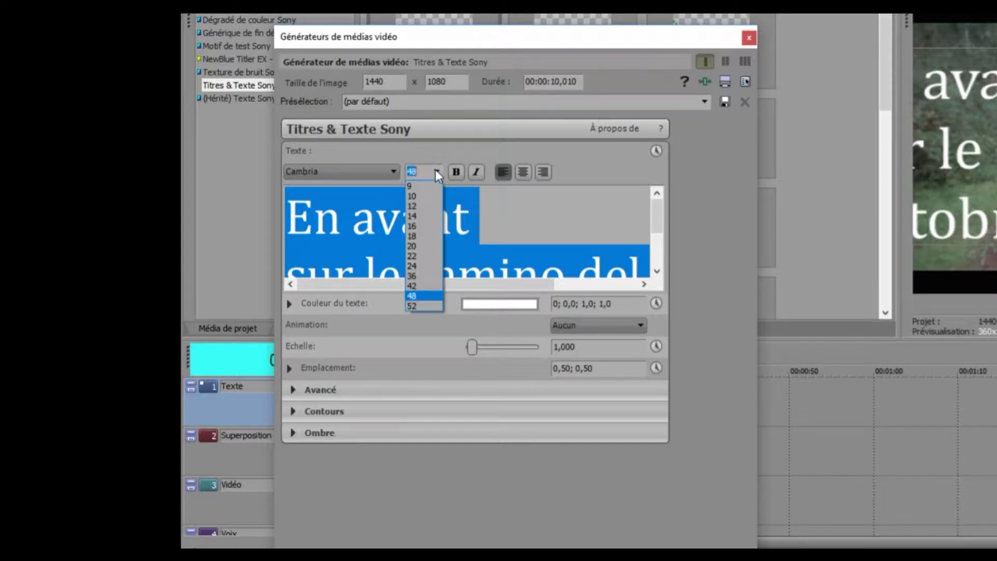
{"action": "left_click", "coordinate": [412, 186]}
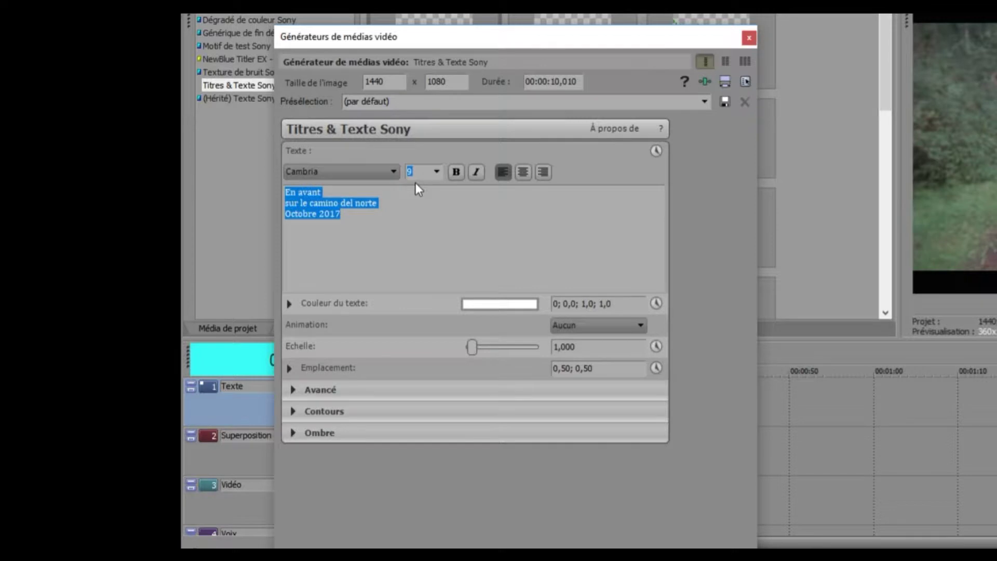
{"action": "left_click", "coordinate": [524, 172]}
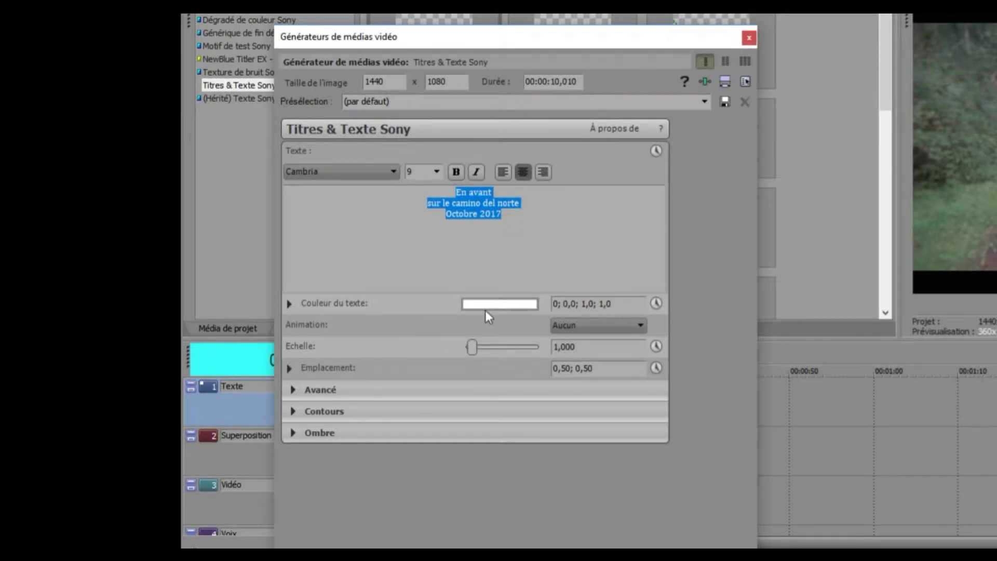
Colour the title text yellow (HSV about 58; 0,98; 1,0) using the RGB picker, and place it in the lower centre of the frame
{"action": "left_click", "coordinate": [502, 304]}
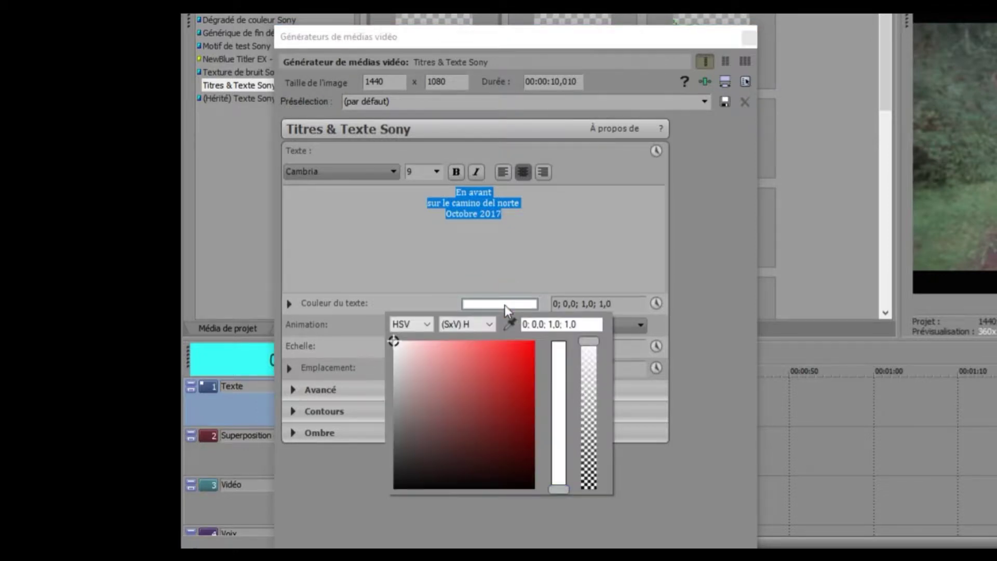
{"action": "left_click", "coordinate": [427, 322]}
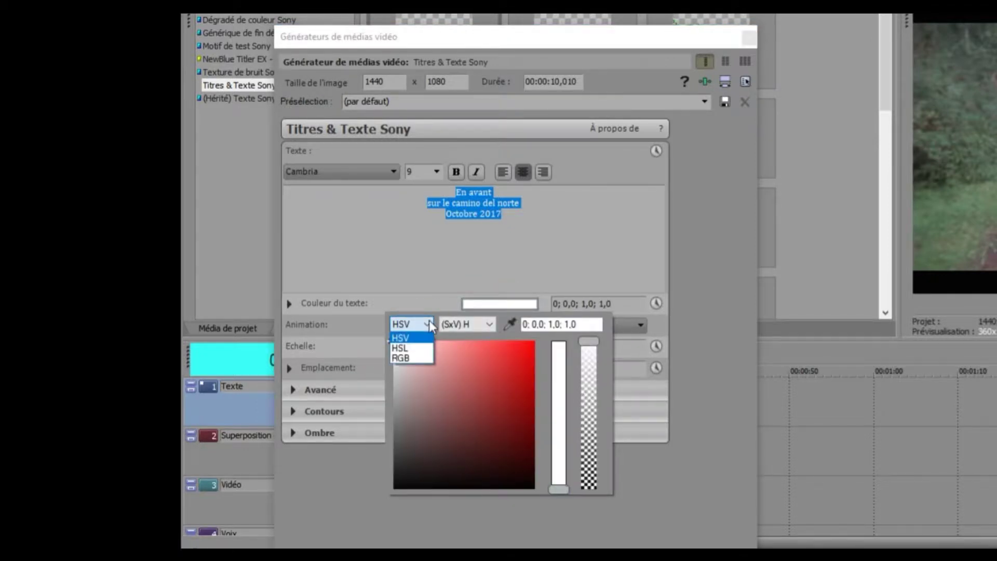
{"action": "left_click", "coordinate": [404, 358]}
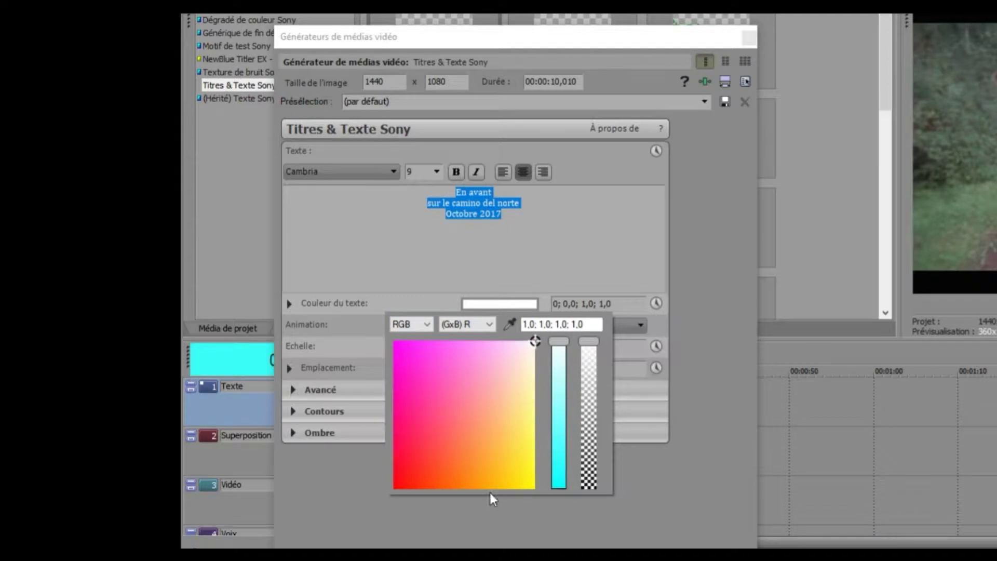
{"action": "left_click", "coordinate": [524, 484]}
{"action": "left_click_drag", "start_coordinate": [526, 484], "coordinate": [530, 485]}
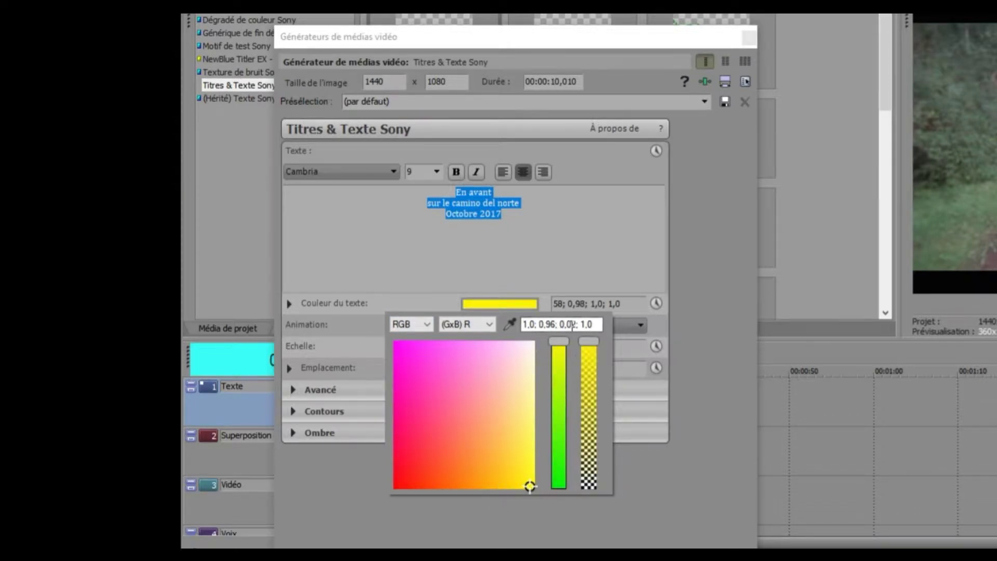
{"action": "left_click", "coordinate": [522, 244]}
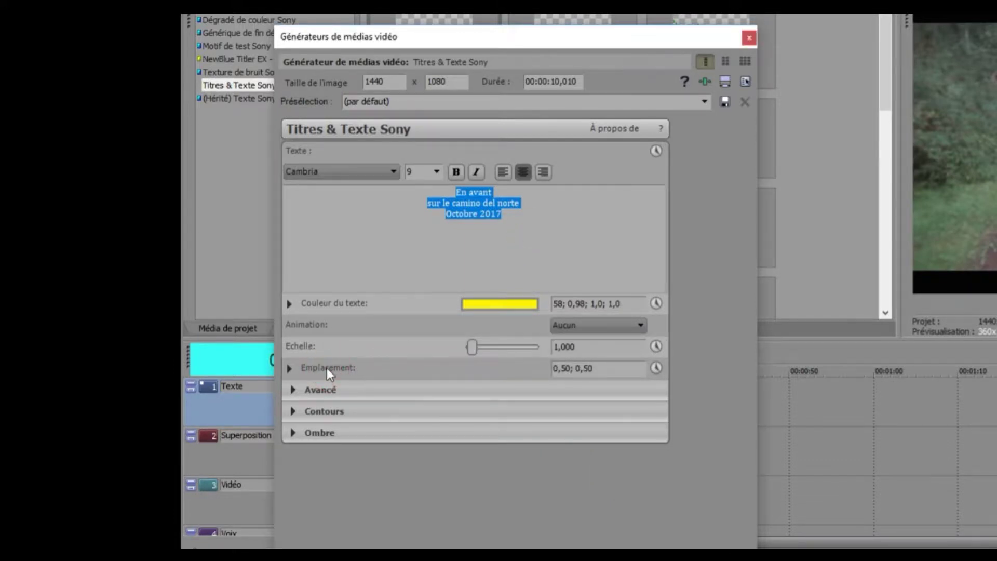
{"action": "left_click", "coordinate": [291, 367]}
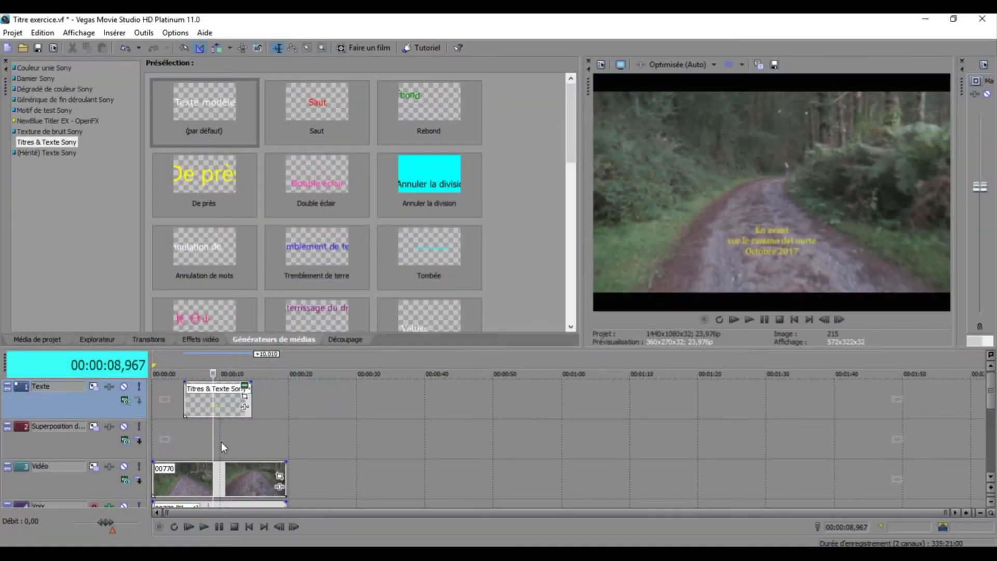
In the title event's pan/crop, size the starting crop frame to about 1283,7 x 962,8, centred near 722,1; 593,5
{"action": "left_click", "coordinate": [245, 397]}
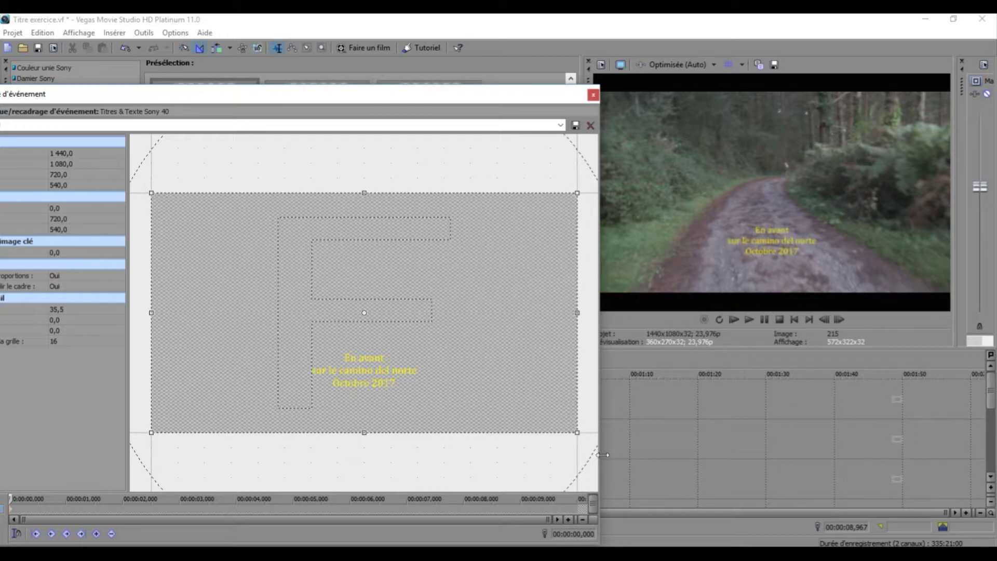
{"action": "left_click", "coordinate": [575, 432]}
{"action": "left_click_drag", "start_coordinate": [575, 432], "coordinate": [534, 408]}
{"action": "left_click_drag", "start_coordinate": [398, 296], "coordinate": [398, 306]}
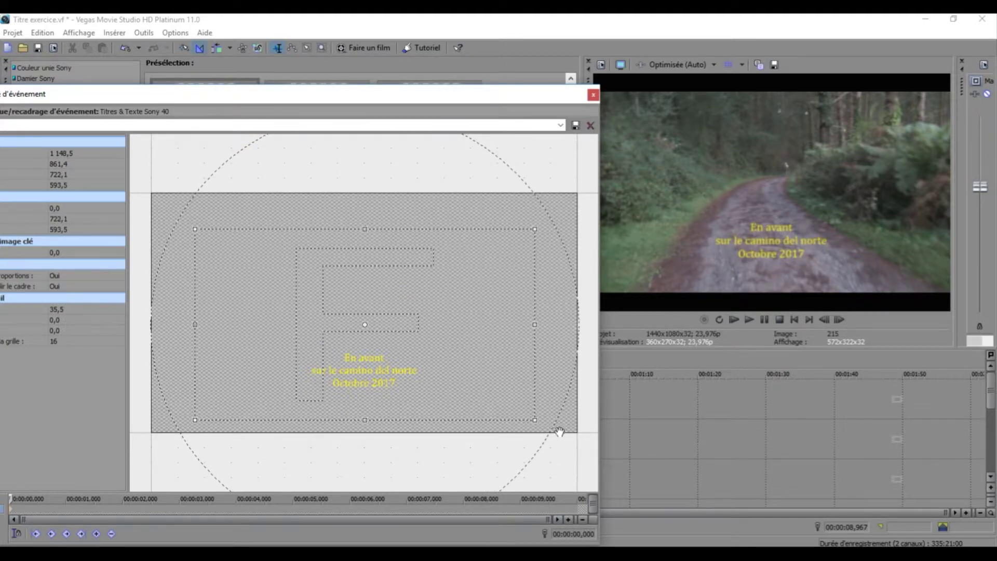
{"action": "left_click_drag", "start_coordinate": [536, 423], "coordinate": [572, 434]}
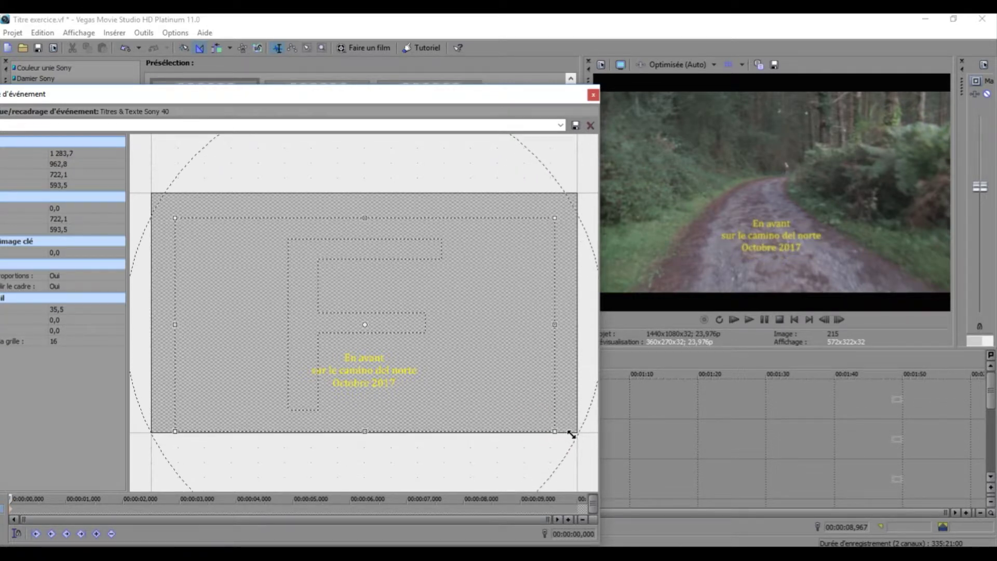
Add a crop keyframe at about 7,799 s and shrink its frame to about 568 x 426, centred near 728,4; 697,7
{"action": "left_click", "coordinate": [451, 509]}
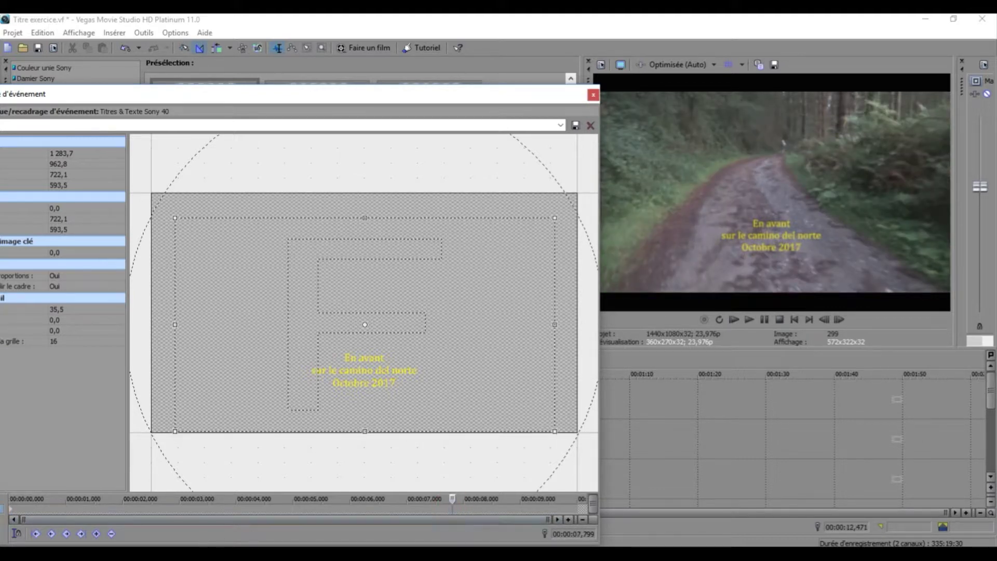
{"action": "left_click", "coordinate": [98, 535]}
{"action": "left_click", "coordinate": [554, 434]}
{"action": "left_click_drag", "start_coordinate": [554, 434], "coordinate": [506, 408]}
{"action": "left_click_drag", "start_coordinate": [438, 322], "coordinate": [441, 344]}
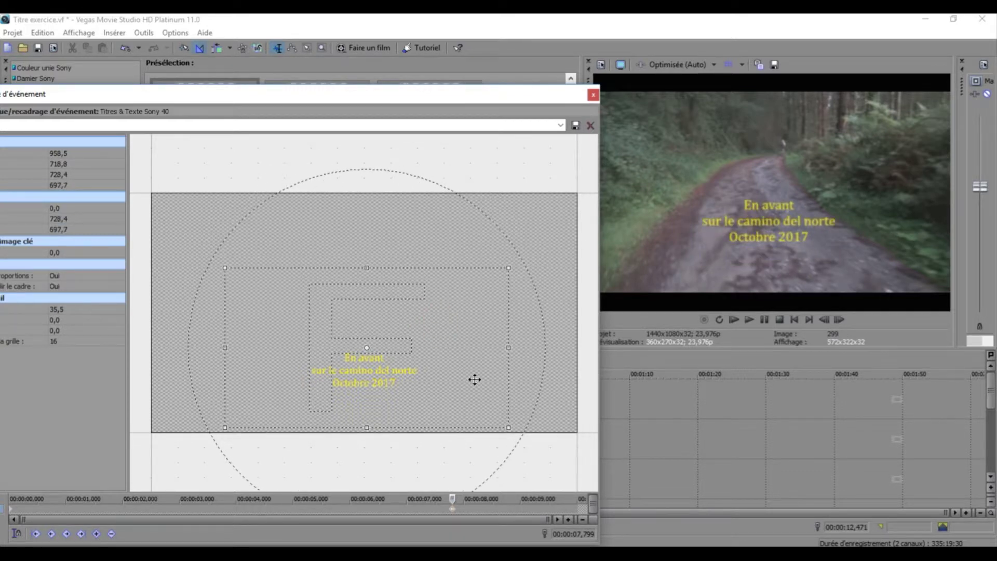
{"action": "left_click", "coordinate": [509, 427]}
{"action": "left_click_drag", "start_coordinate": [511, 427], "coordinate": [467, 395]}
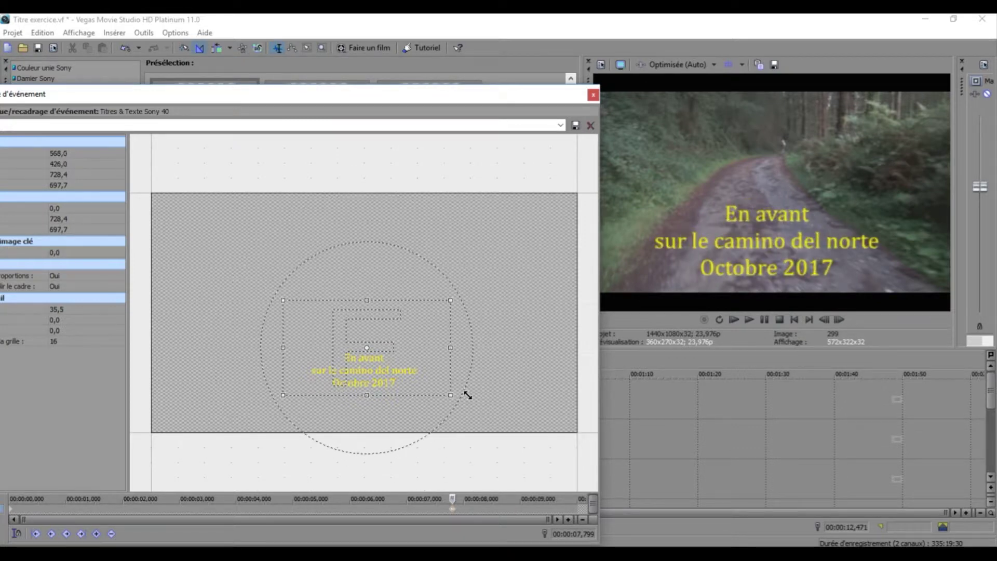
Close the title's pan/crop window and play the timeline from the title's start to preview the growing text
{"action": "left_click", "coordinate": [593, 95]}
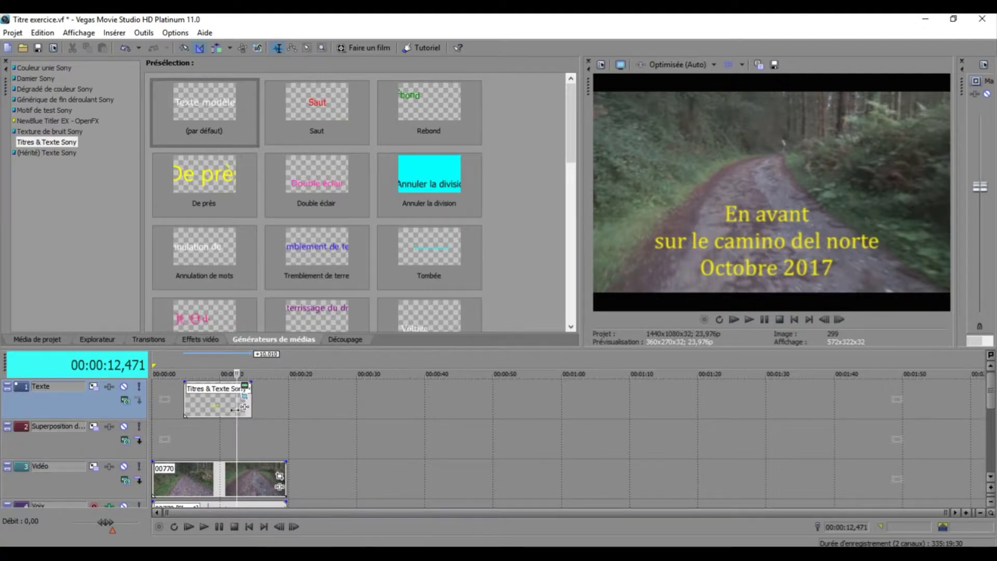
{"action": "left_click", "coordinate": [184, 371]}
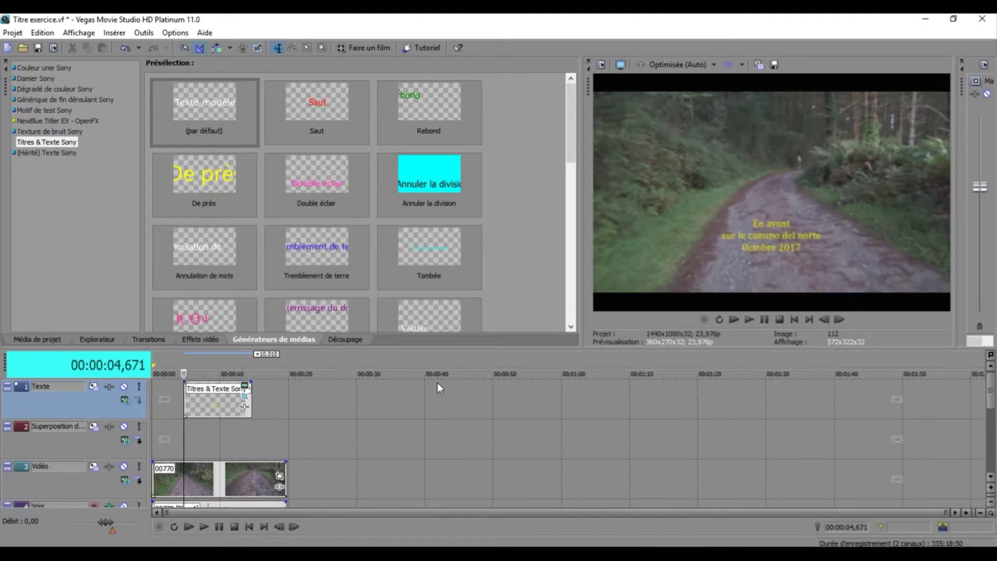
{"action": "left_click", "coordinate": [435, 382]}
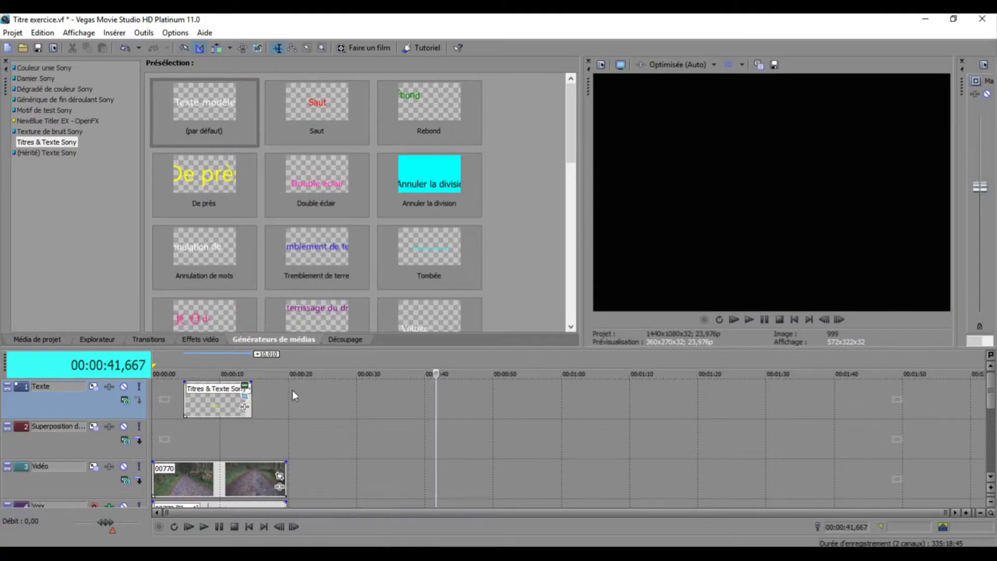
{"action": "left_click", "coordinate": [186, 366]}
{"action": "key", "text": "space"}
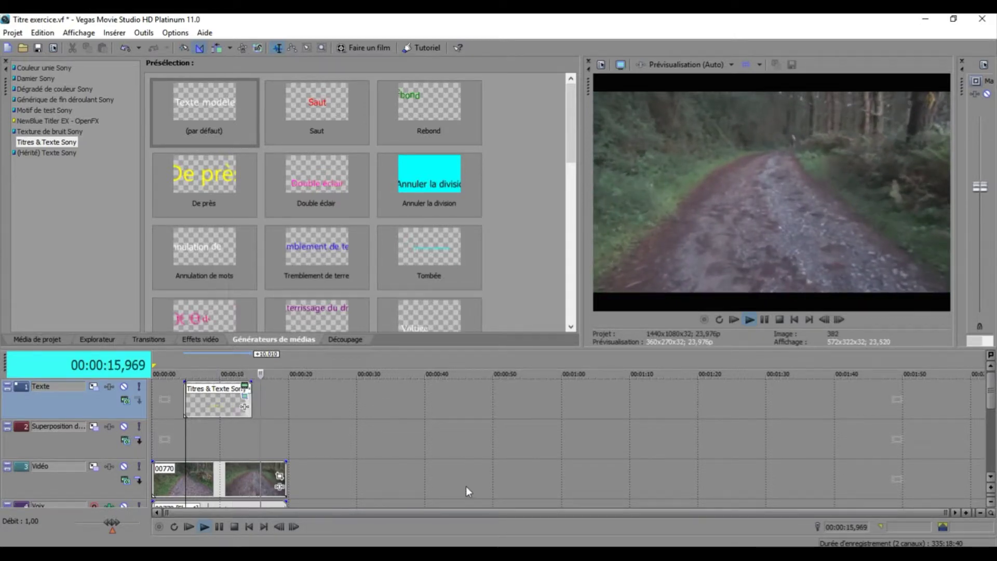
{"action": "key", "text": "space"}
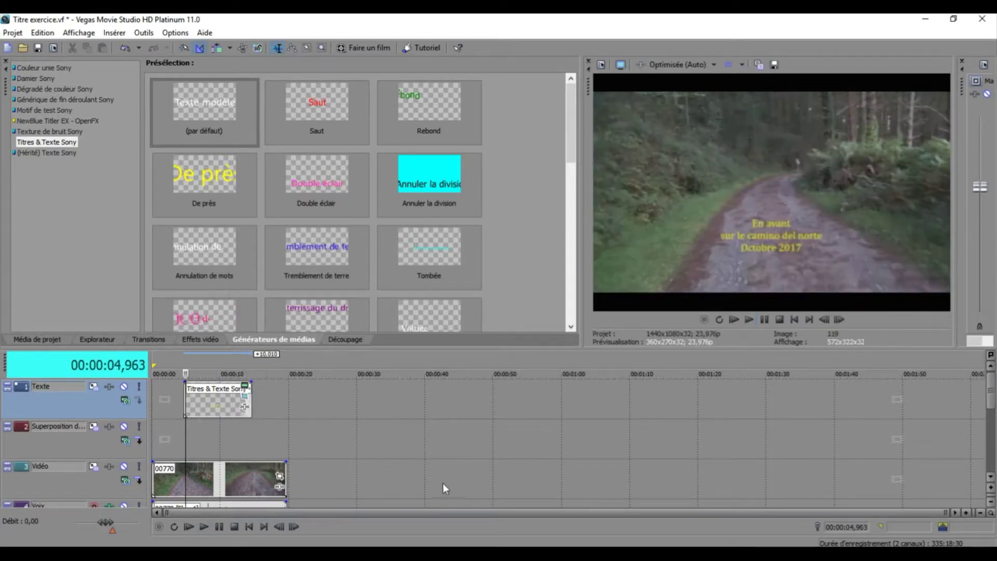
Add a short fade-in and a matching fade-out to the title event on the Texte track
{"action": "left_click", "coordinate": [340, 407]}
{"action": "left_click_drag", "start_coordinate": [185, 383], "coordinate": [192, 384]}
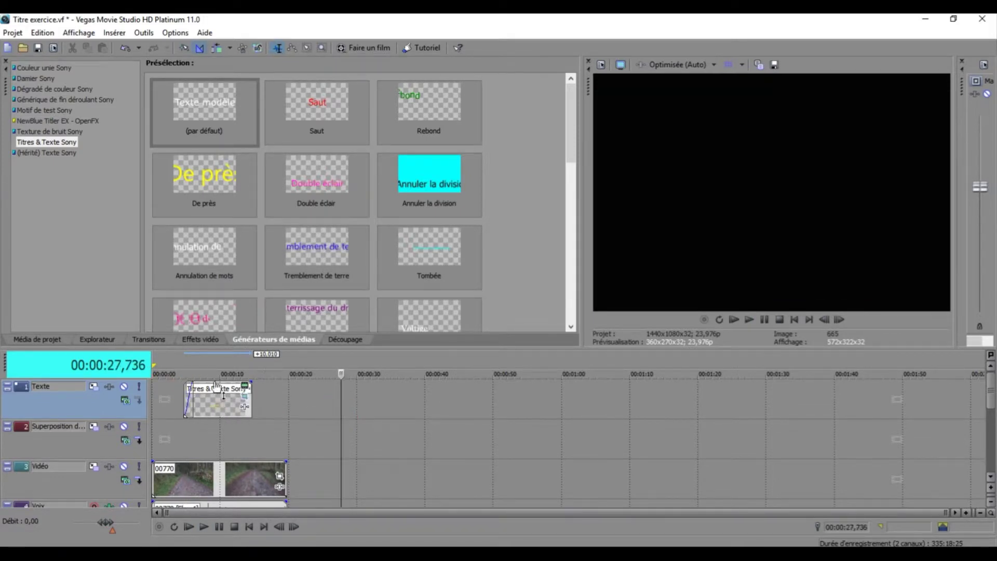
{"action": "left_click", "coordinate": [246, 385]}
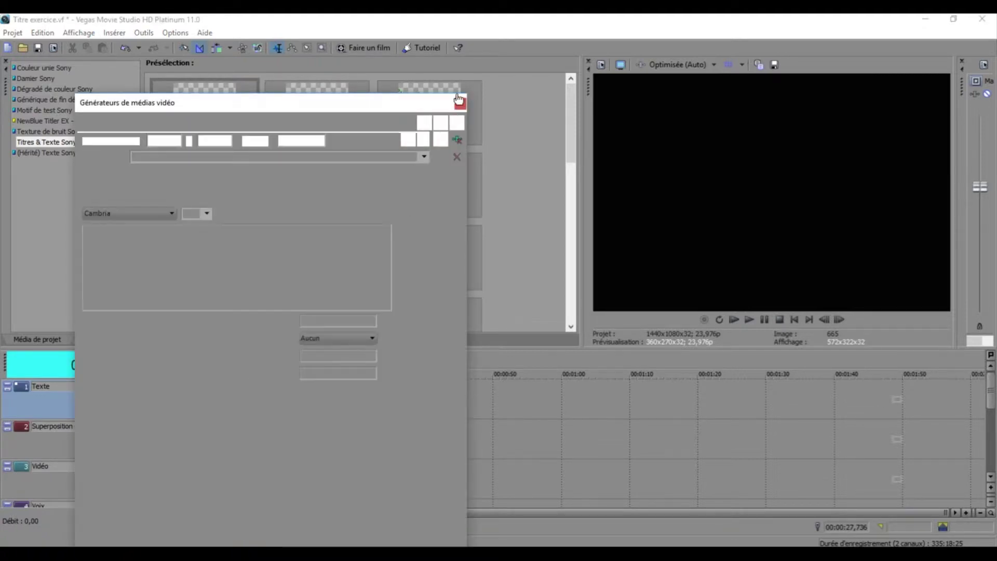
{"action": "left_click", "coordinate": [460, 104]}
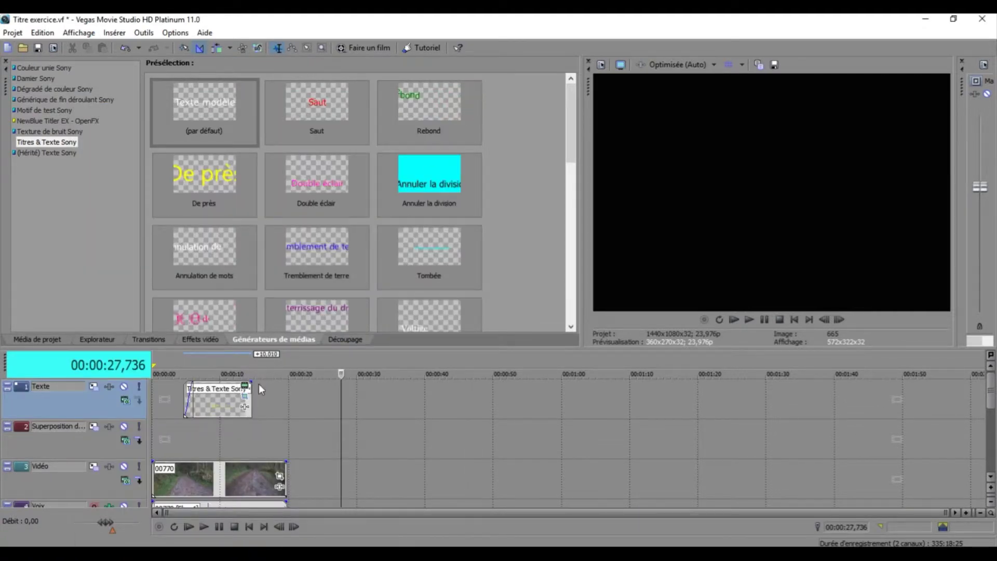
{"action": "left_click_drag", "start_coordinate": [255, 383], "coordinate": [236, 385]}
Play the timeline from about 4,505 s to check the title's fades, and stop once the title has ended
{"action": "left_click", "coordinate": [183, 373]}
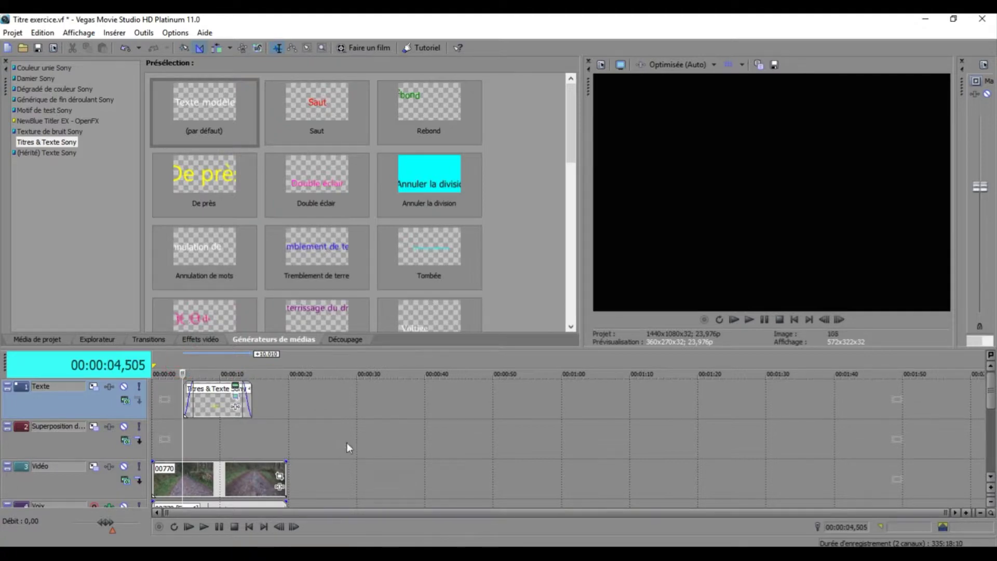
{"action": "key", "text": "space"}
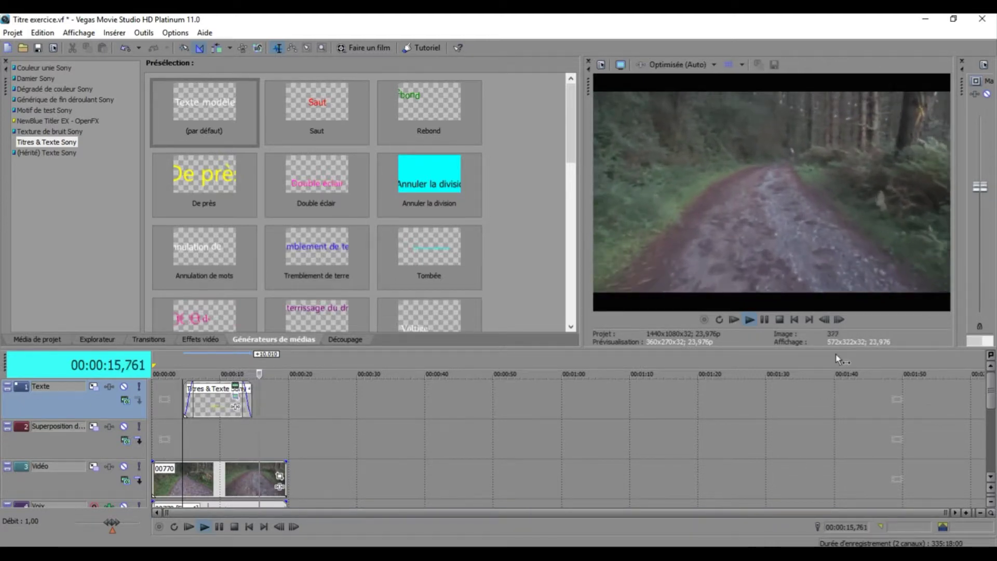
{"action": "key", "text": "space"}
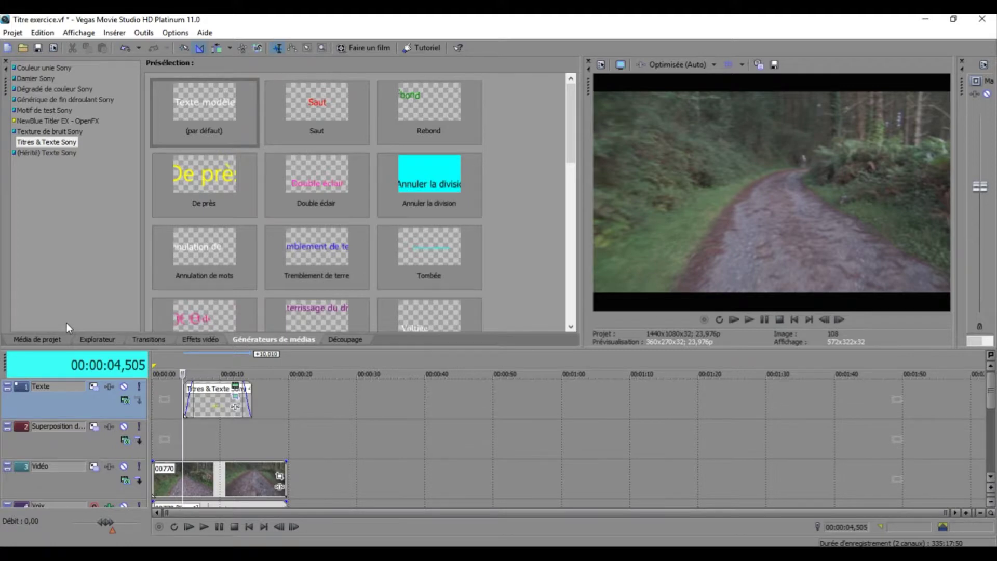
Place the green Couleur unie Sony 37 media on the Vidéo track at about 32 s and lengthen it by about 4,8 s
{"action": "left_click", "coordinate": [52, 341]}
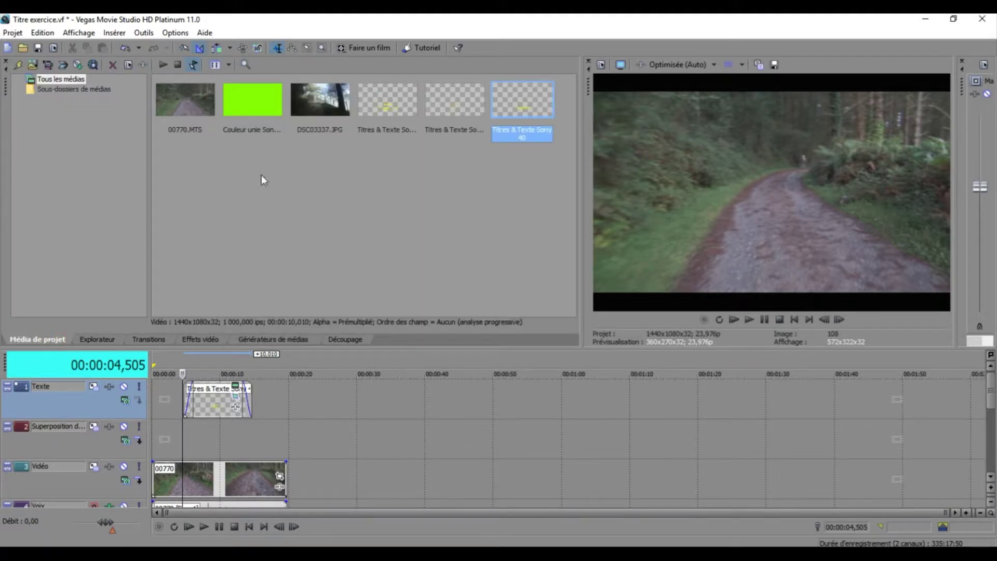
{"action": "left_click", "coordinate": [260, 98]}
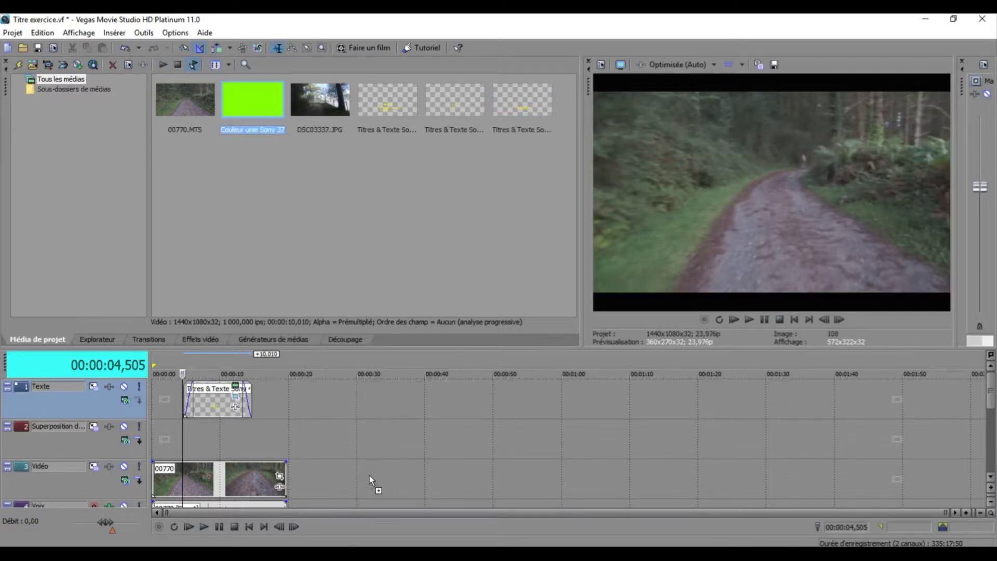
{"action": "left_click_drag", "start_coordinate": [379, 488], "coordinate": [378, 487]}
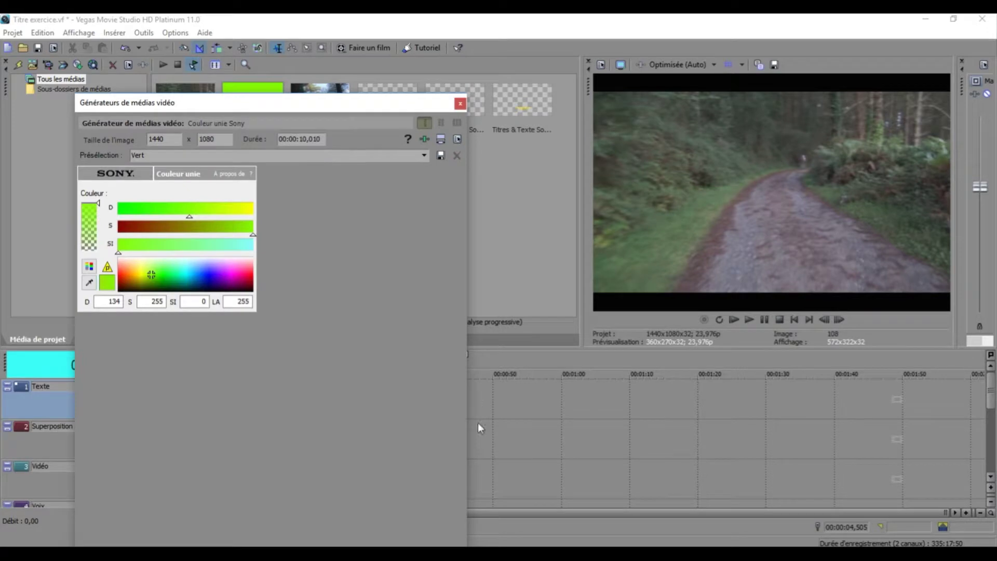
{"action": "left_click", "coordinate": [460, 104]}
{"action": "left_click_drag", "start_coordinate": [440, 480], "coordinate": [472, 480]}
{"action": "left_click", "coordinate": [432, 396]}
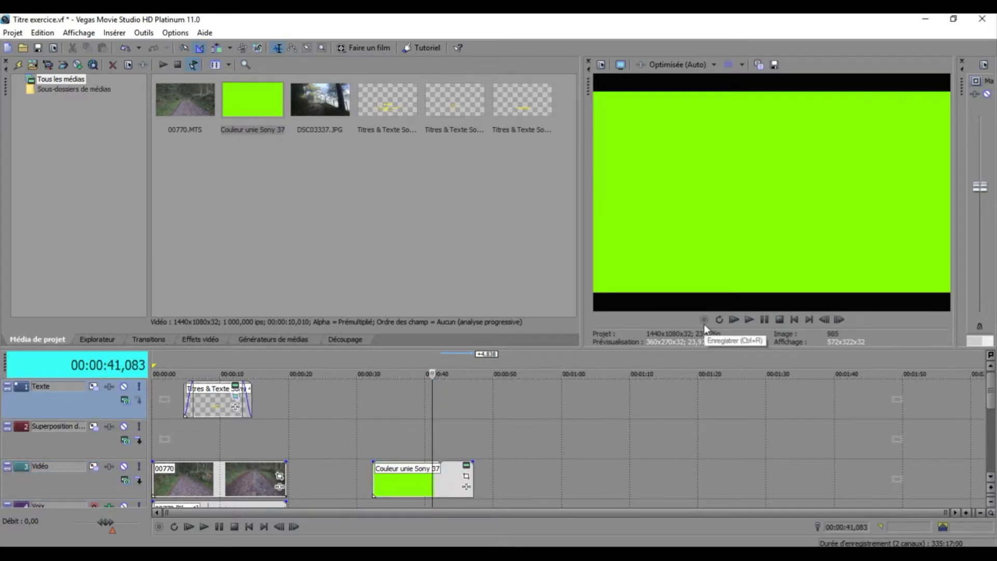
Add the Générique de fin déroulant preset "Défilement classique sur transparent" to the Texte track above the green clip and review its styles and properties
{"action": "left_click", "coordinate": [294, 338]}
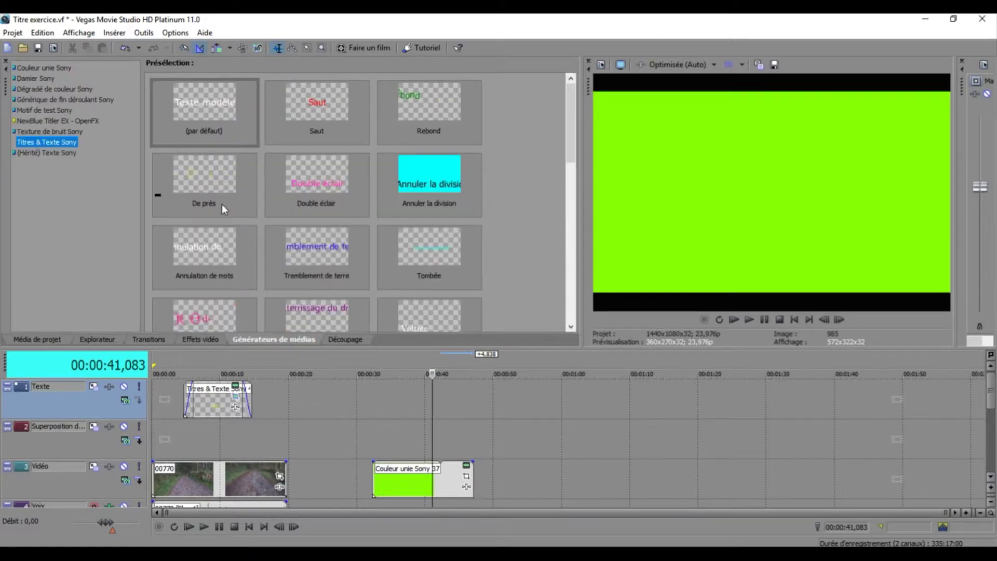
{"action": "left_click", "coordinate": [74, 99]}
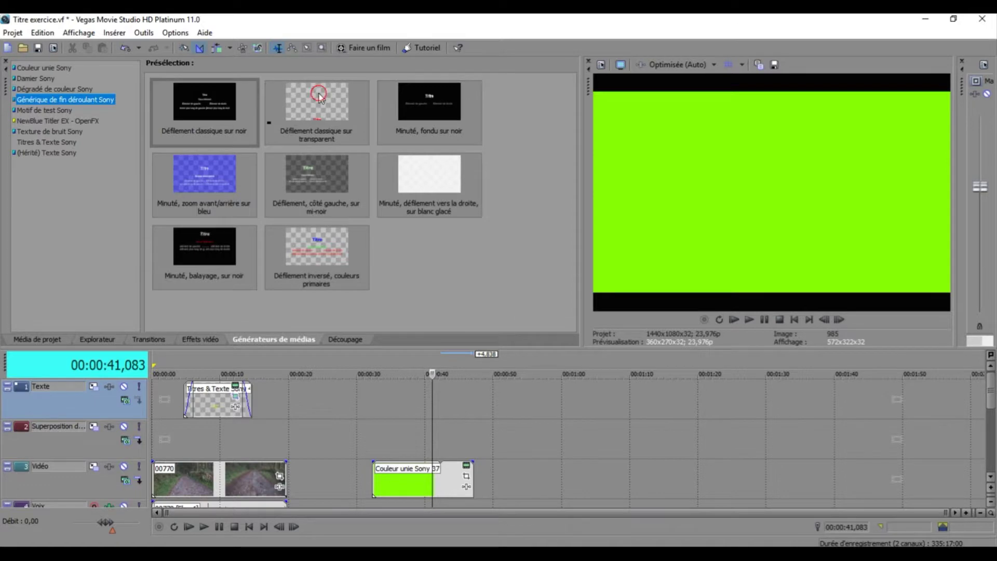
{"action": "left_click_drag", "start_coordinate": [319, 94], "coordinate": [400, 398]}
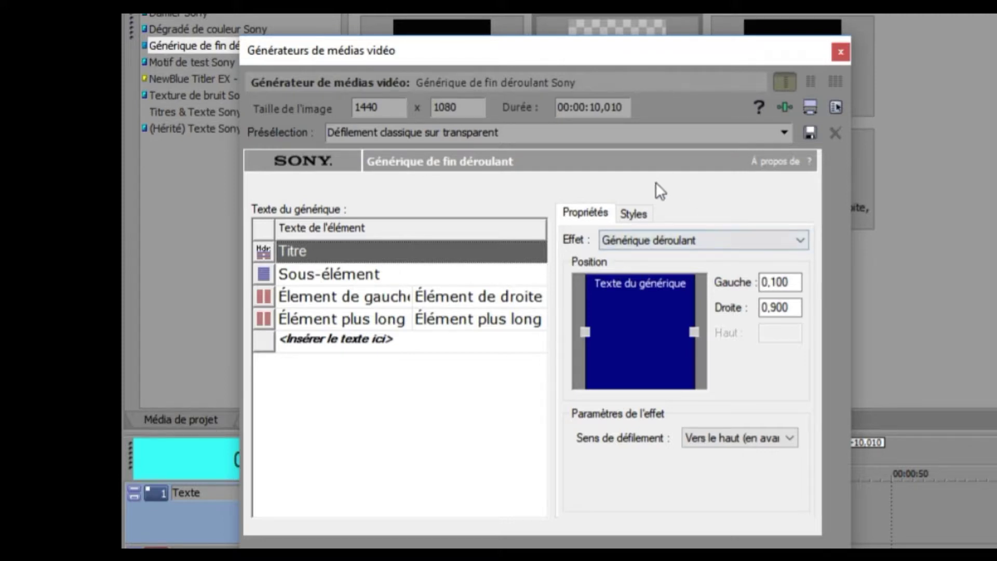
{"action": "left_click", "coordinate": [630, 215]}
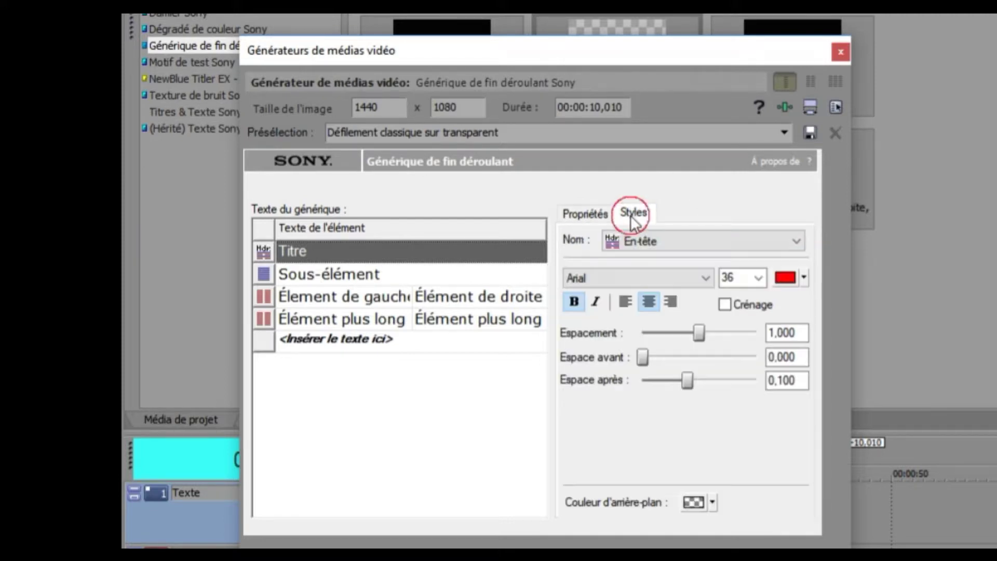
{"action": "left_click", "coordinate": [583, 217]}
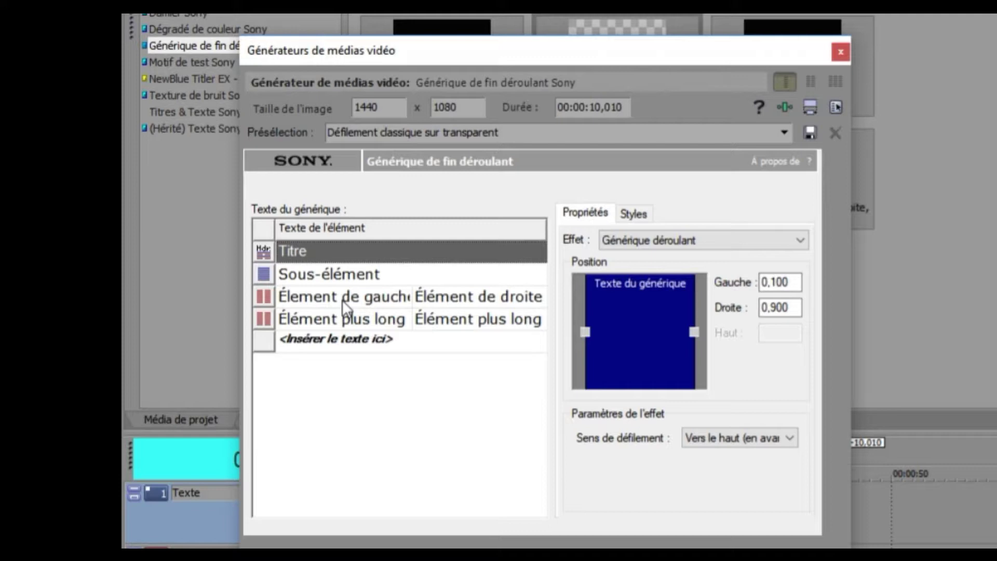
Replace the credits' Titre line with "En avant sur le camino del norte"
{"action": "left_click", "coordinate": [301, 252]}
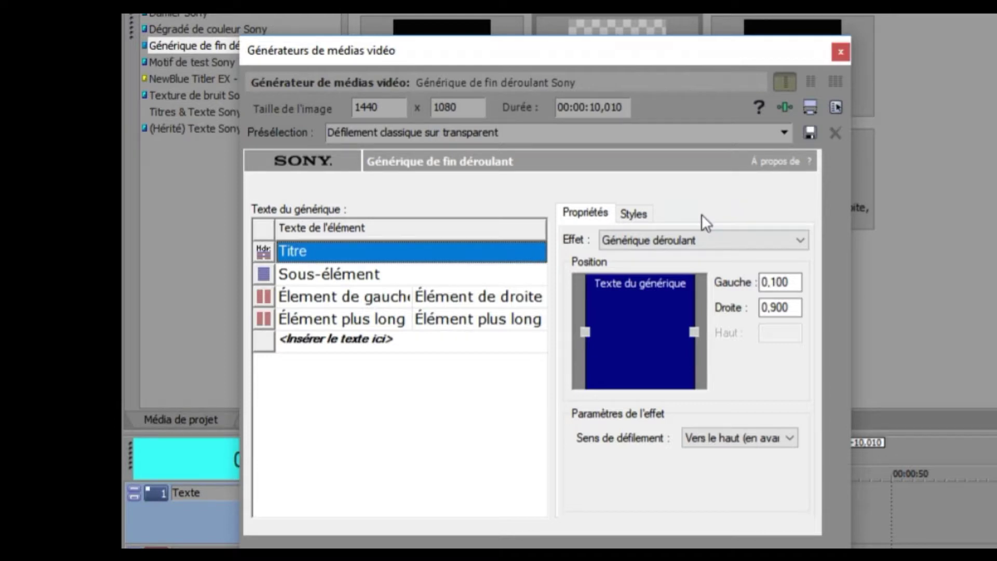
{"action": "type", "text": "E"}
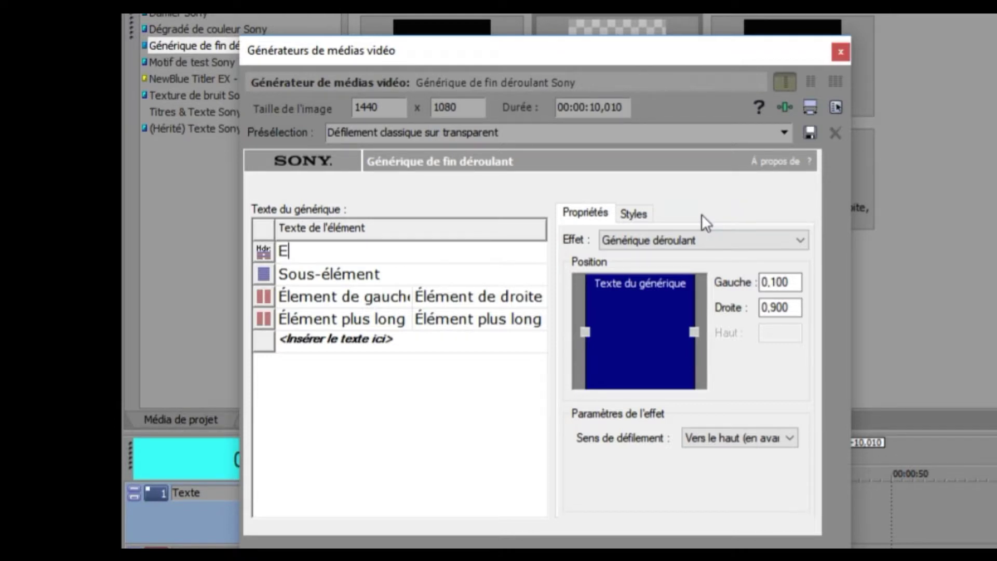
{"action": "type", "text": "n avant su"}
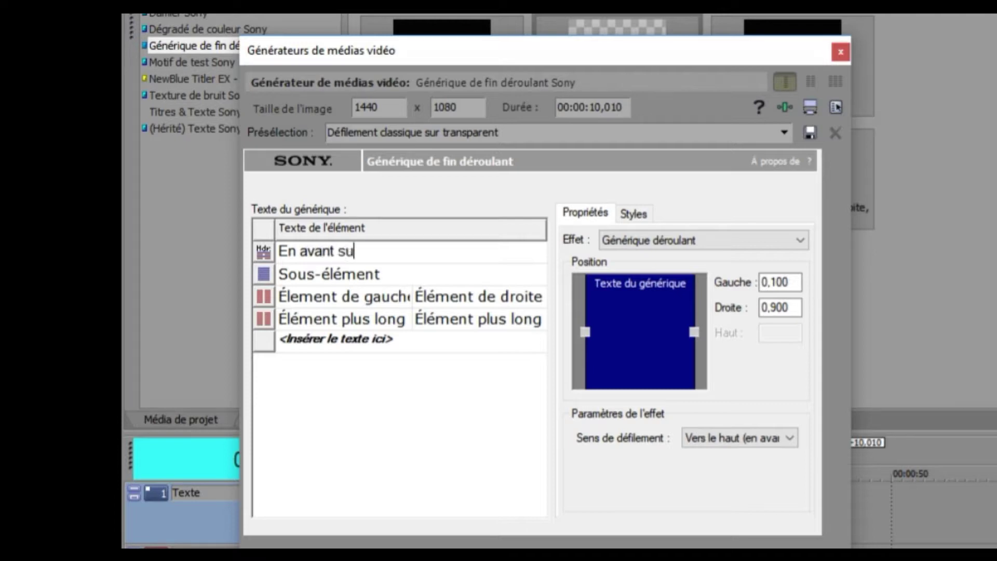
{"action": "type", "text": "r le camin"}
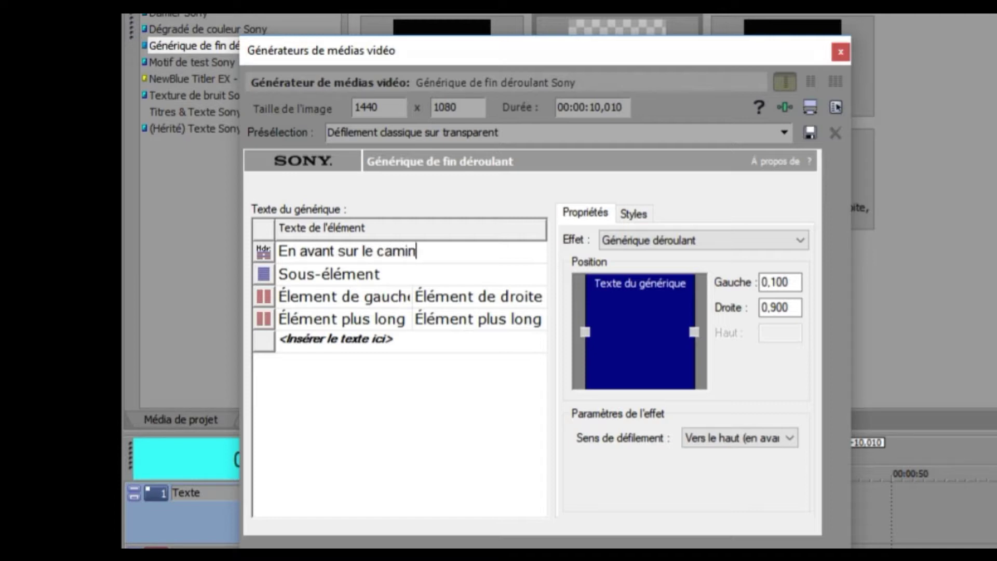
{"action": "type", "text": "o del norte"}
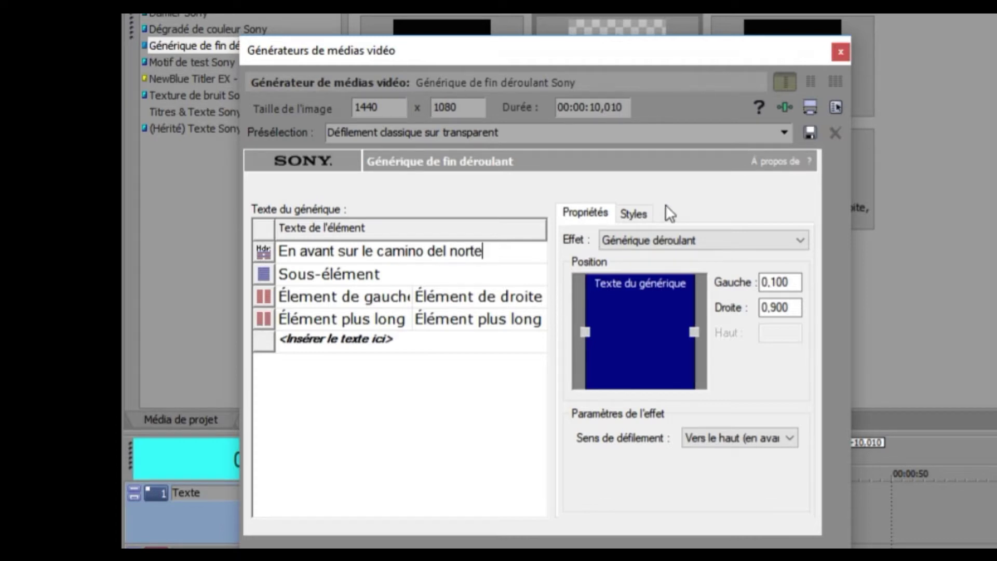
Set the font size of the credits' En-tête style to 28
{"action": "left_click", "coordinate": [645, 212]}
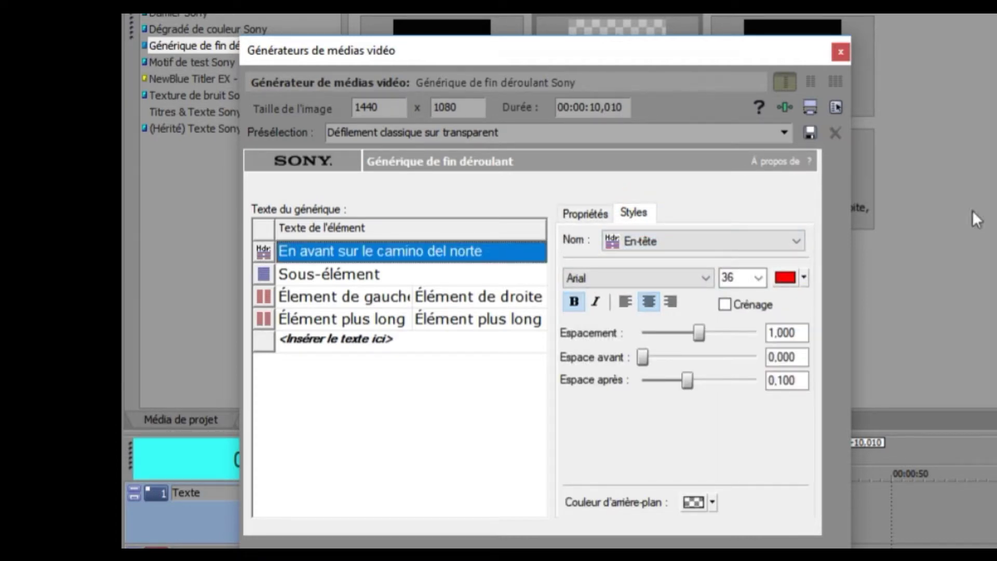
{"action": "left_click", "coordinate": [758, 277]}
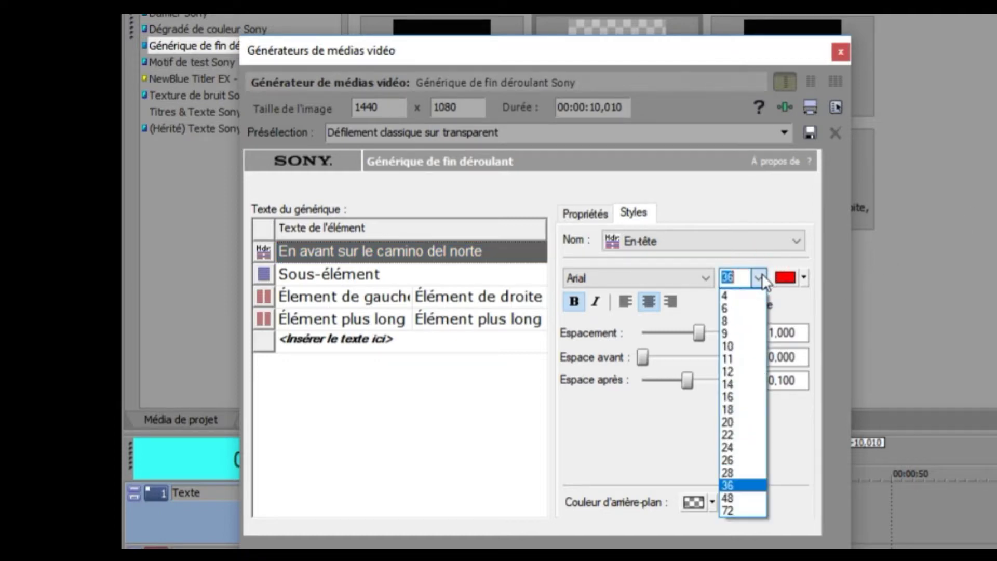
{"action": "left_click", "coordinate": [738, 460]}
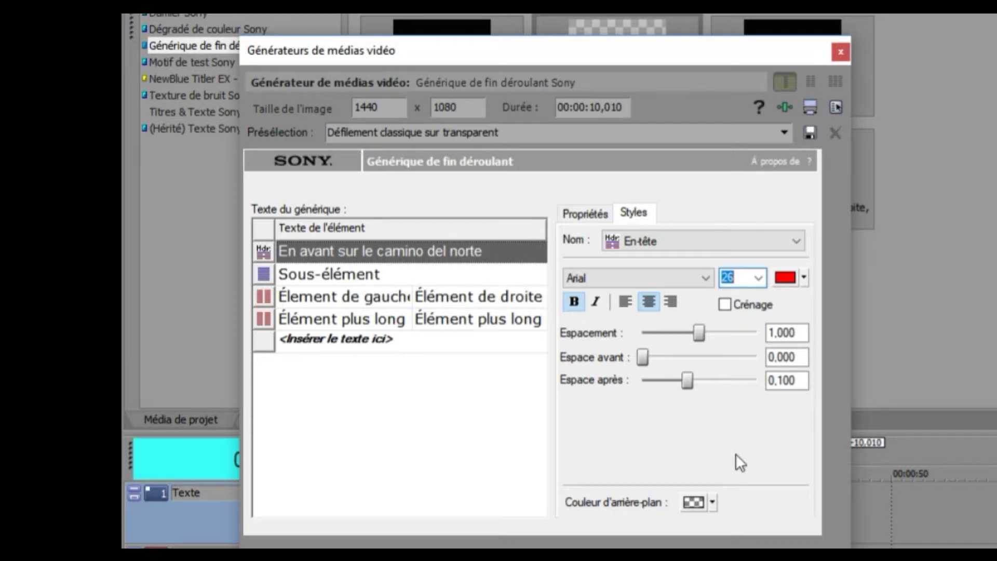
{"action": "left_click", "coordinate": [757, 276]}
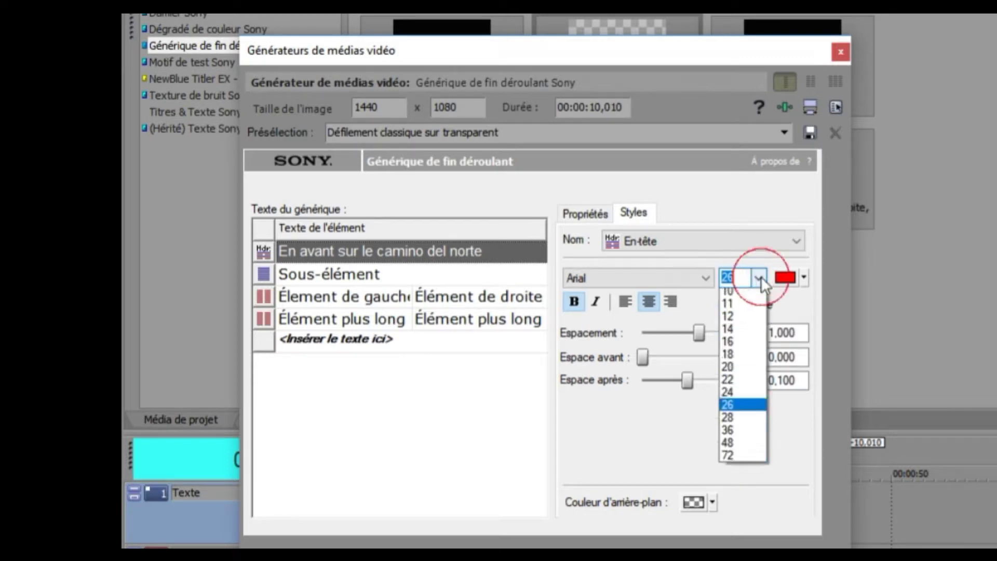
{"action": "left_click", "coordinate": [741, 472]}
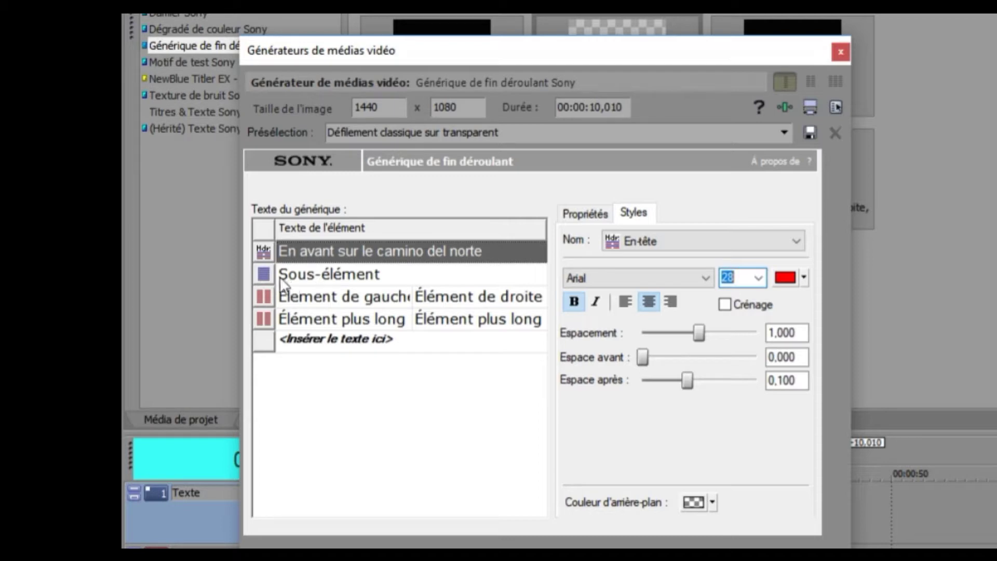
Set the Élément simple style of the Sous-élément line to the Cambria font at size 24
{"action": "left_click", "coordinate": [263, 269]}
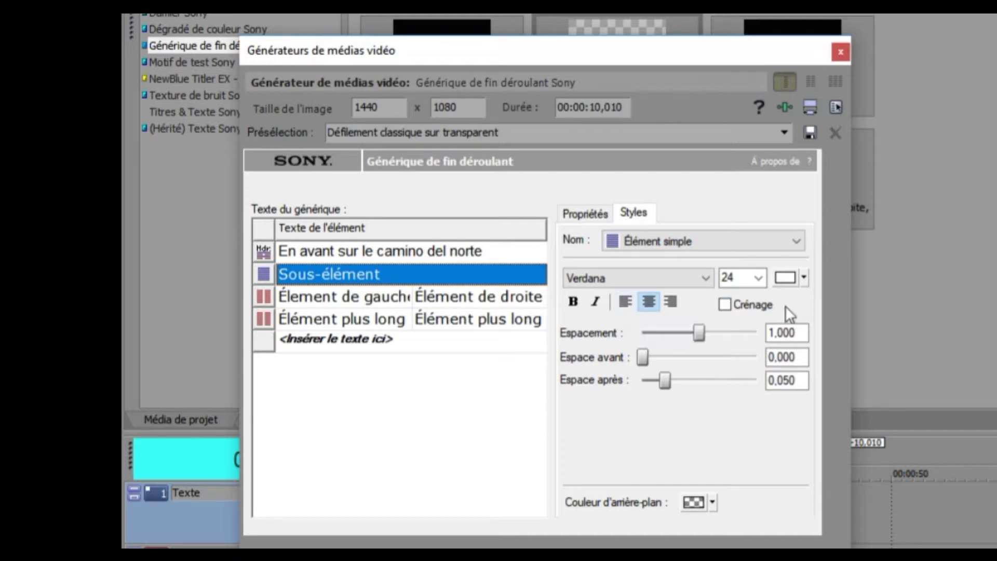
{"action": "left_click", "coordinate": [708, 279]}
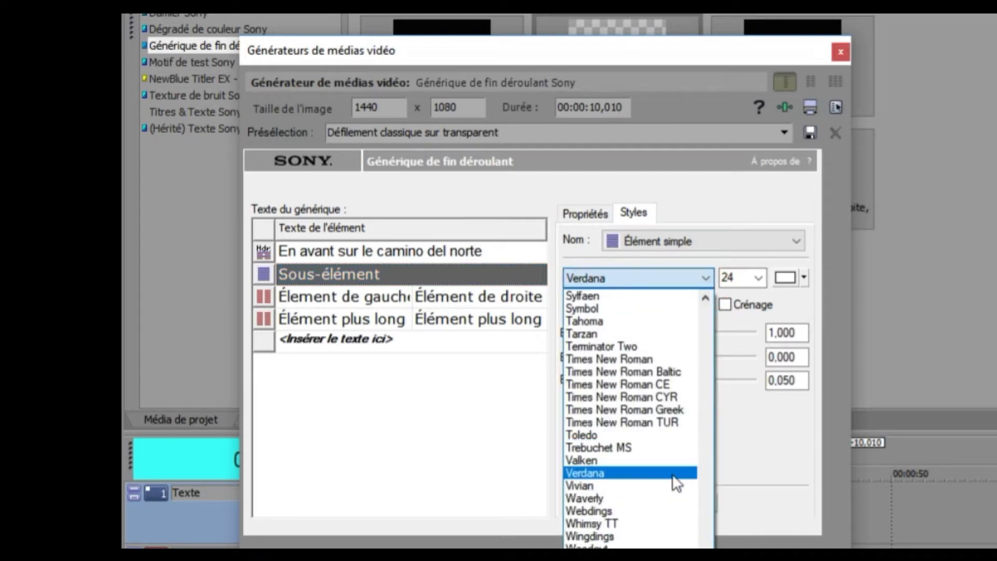
{"action": "left_click_drag", "start_coordinate": [707, 544], "coordinate": [718, 382]}
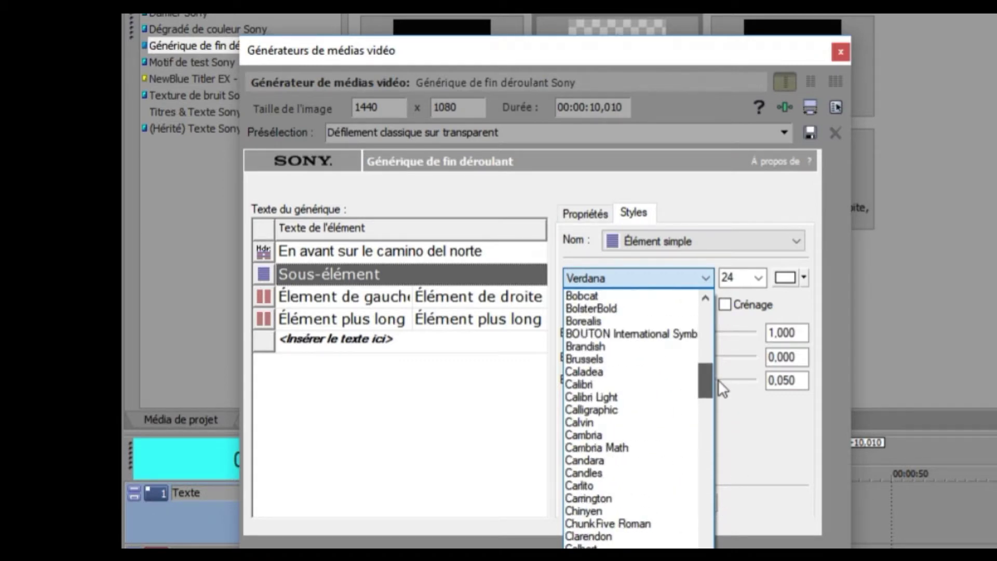
{"action": "left_click", "coordinate": [613, 436]}
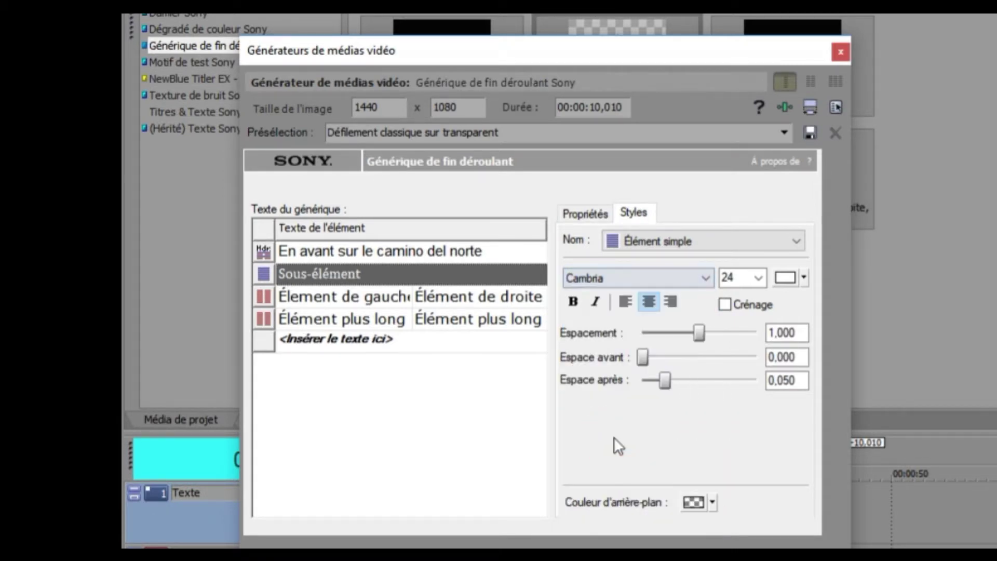
{"action": "left_click", "coordinate": [759, 279]}
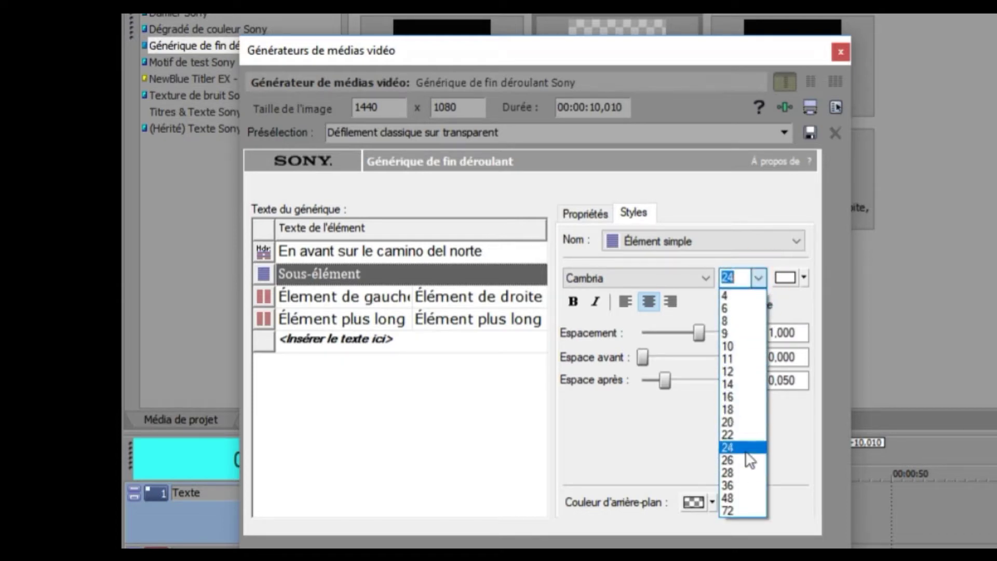
{"action": "left_click", "coordinate": [745, 449]}
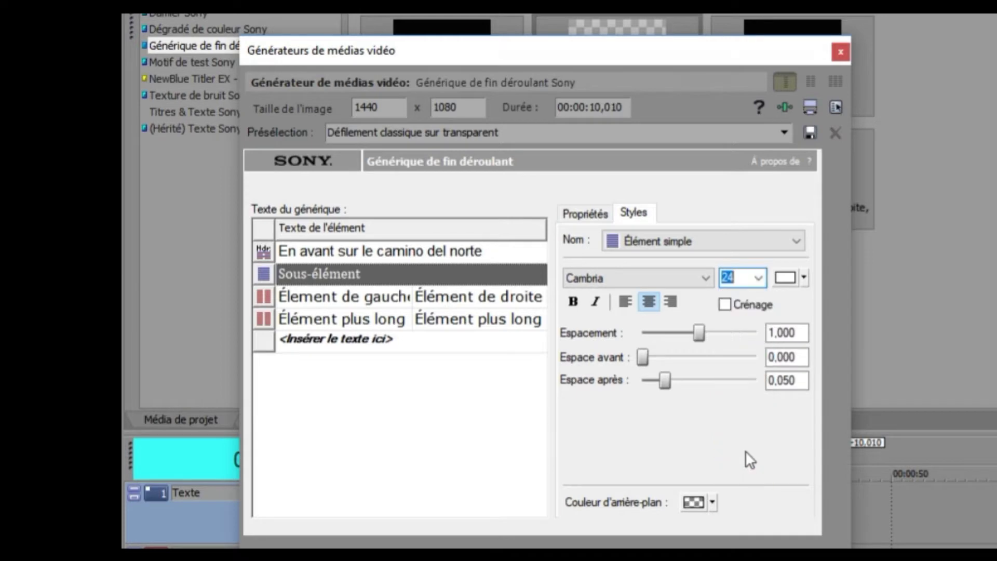
Colour the Élément simple style's text dark blue, with RGB values 3, 0, 195
{"action": "left_click", "coordinate": [786, 277]}
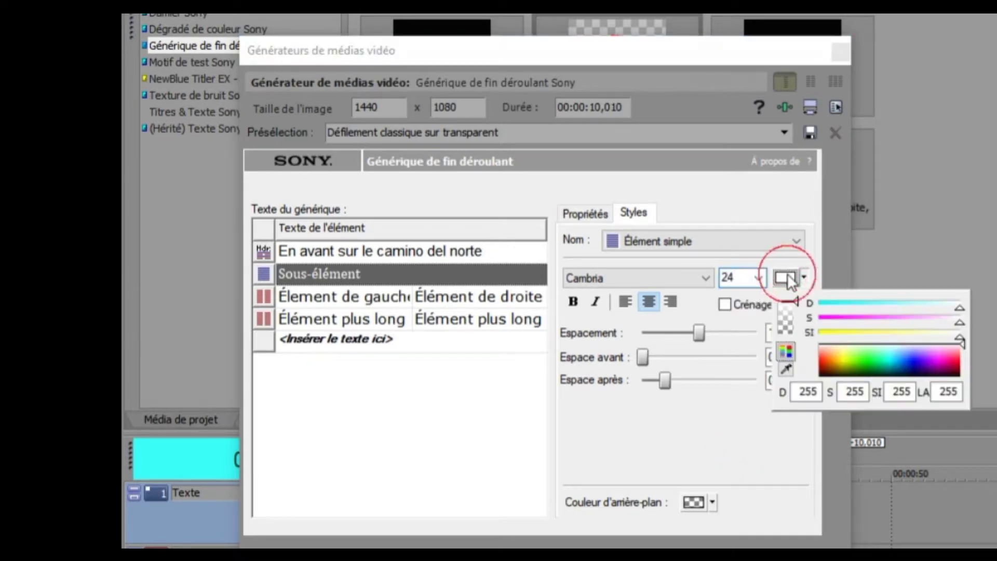
{"action": "left_click", "coordinate": [867, 359]}
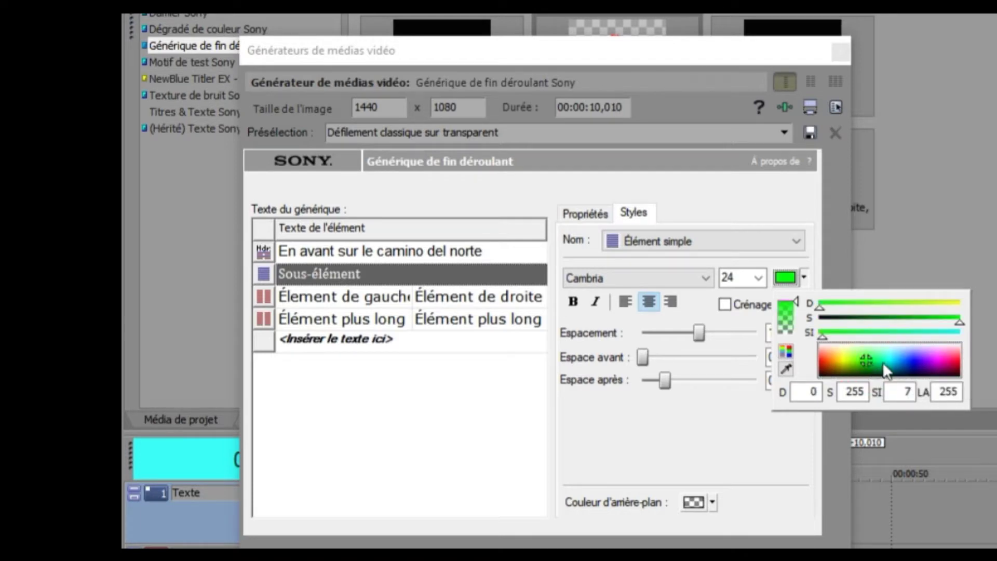
{"action": "left_click", "coordinate": [913, 362]}
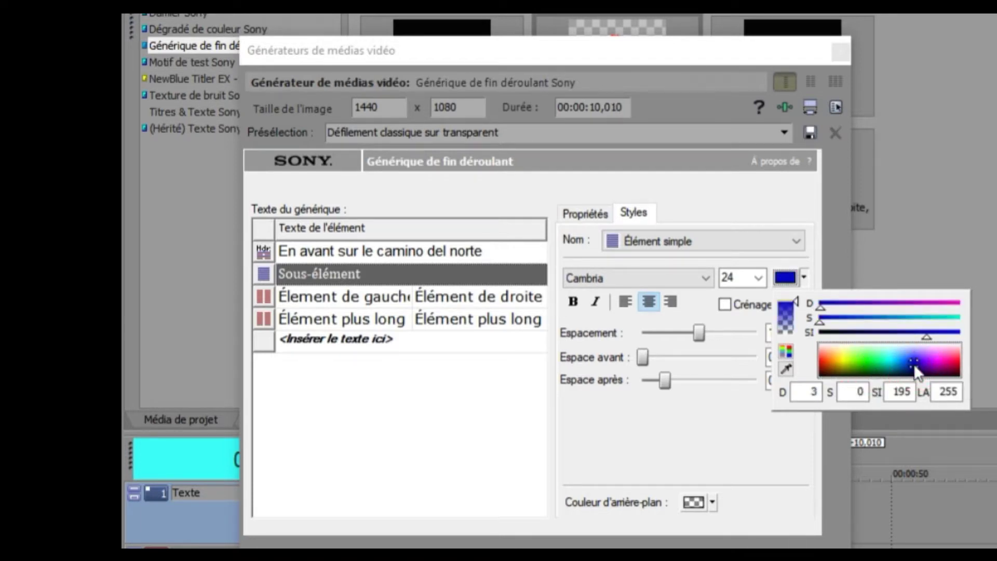
{"action": "left_click", "coordinate": [499, 438]}
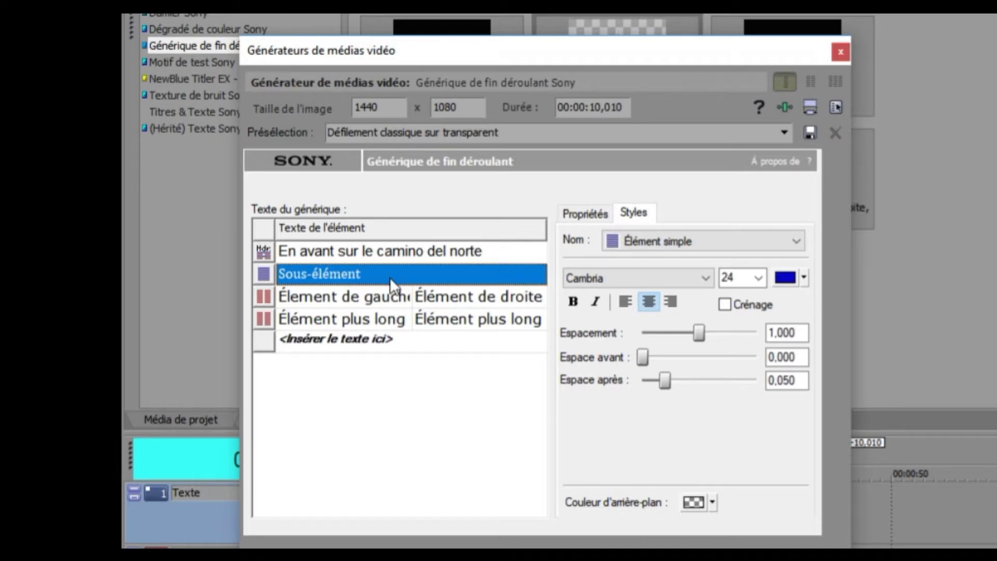
Replace the Sous-élément text with "Réalisation :" followed by the director's full name
{"action": "type", "text": "Réal"}
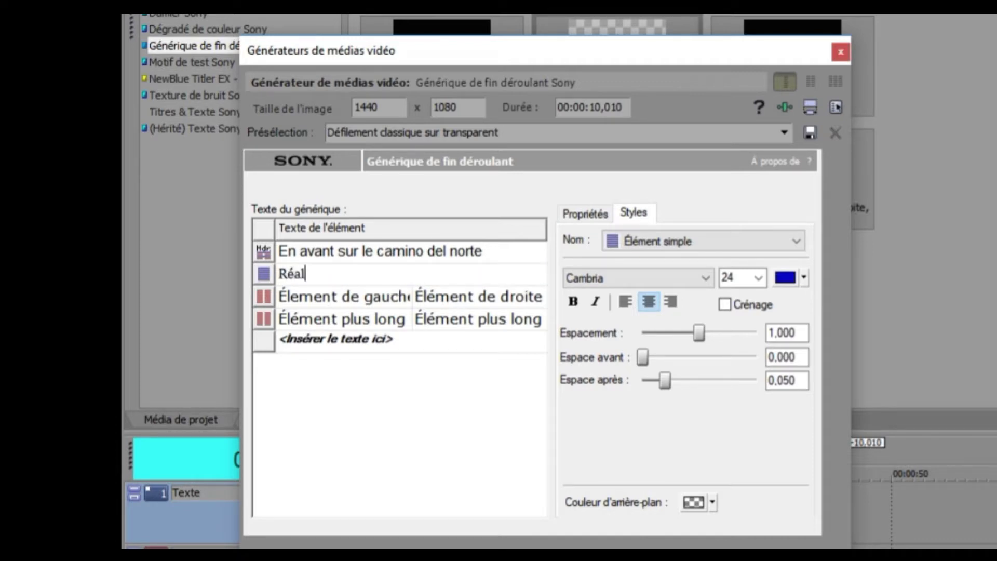
{"action": "type", "text": "isation Jacques "}
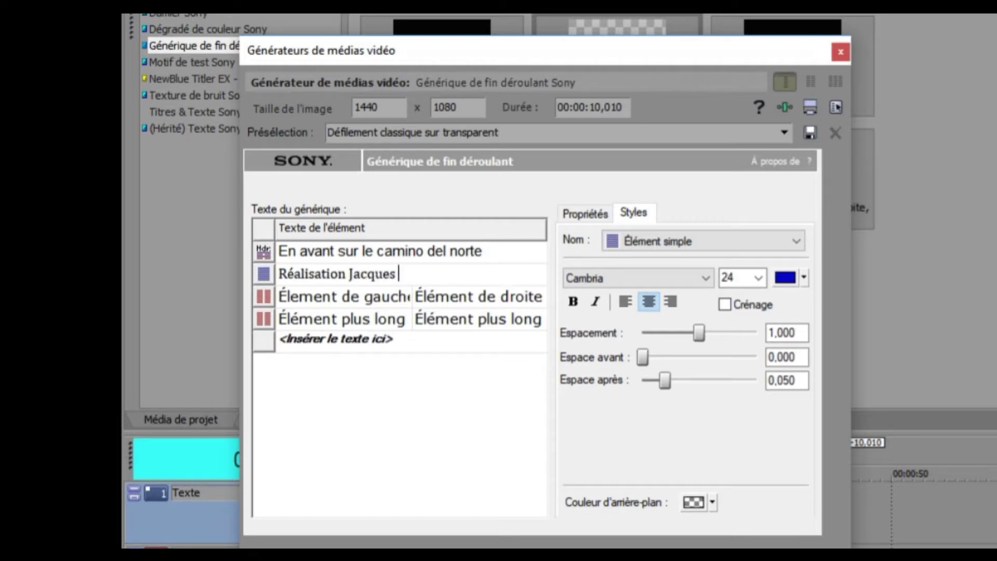
{"action": "type", "text": "Bouillot"}
{"action": "key", "text": "ctrl+Left"}
{"action": "key", "text": "ctrl+Left"}
{"action": "type", "text": ":"}
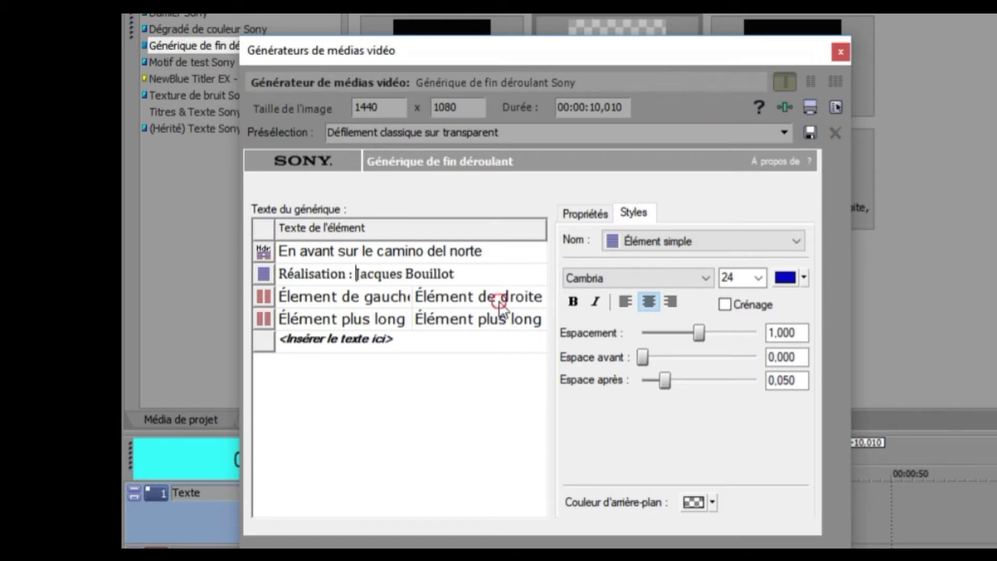
Replace the first two-column credits line with "Musique :" in the left column and the music title "Nina" in the right
{"action": "left_click", "coordinate": [414, 304]}
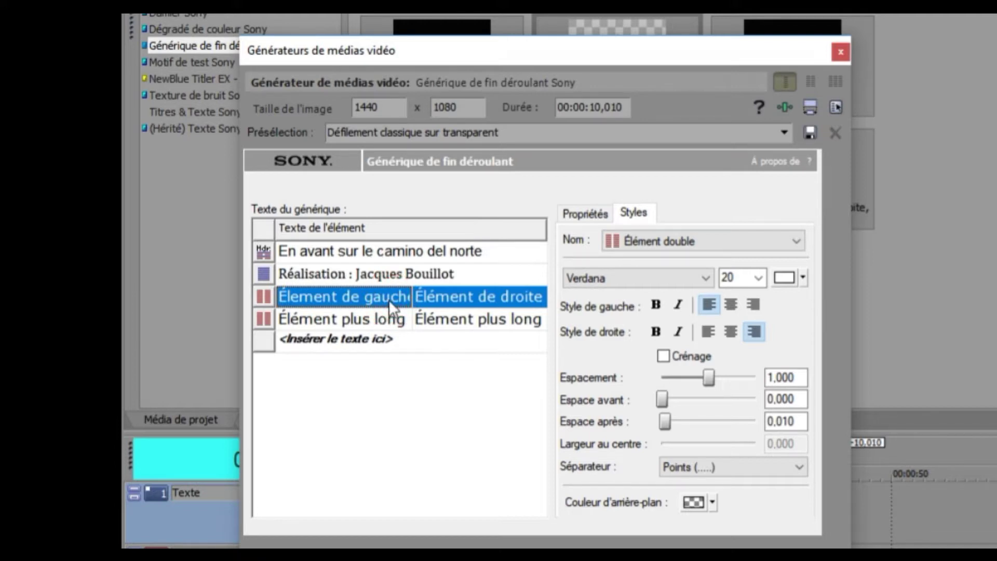
{"action": "type", "text": "Musia"}
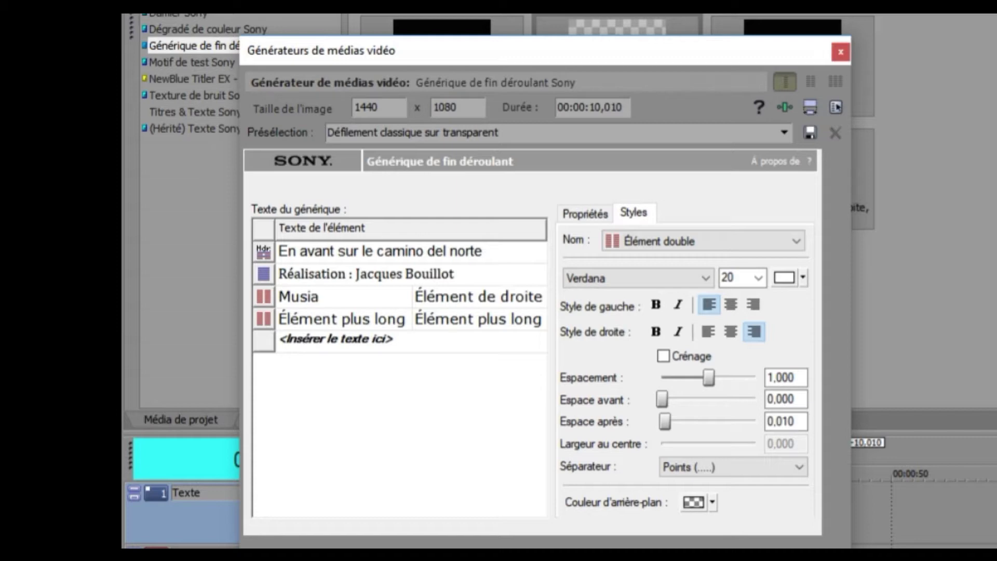
{"action": "key", "text": "BackSpace"}
{"action": "type", "text": "que :"}
{"action": "left_click", "coordinate": [459, 303]}
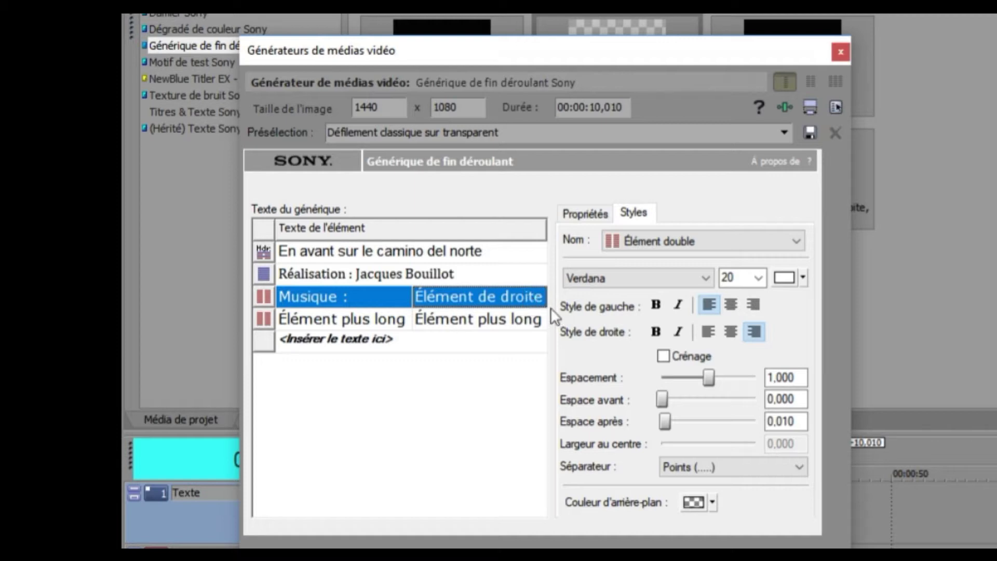
{"action": "left_click", "coordinate": [536, 297]}
{"action": "type", "text": "Nina"}
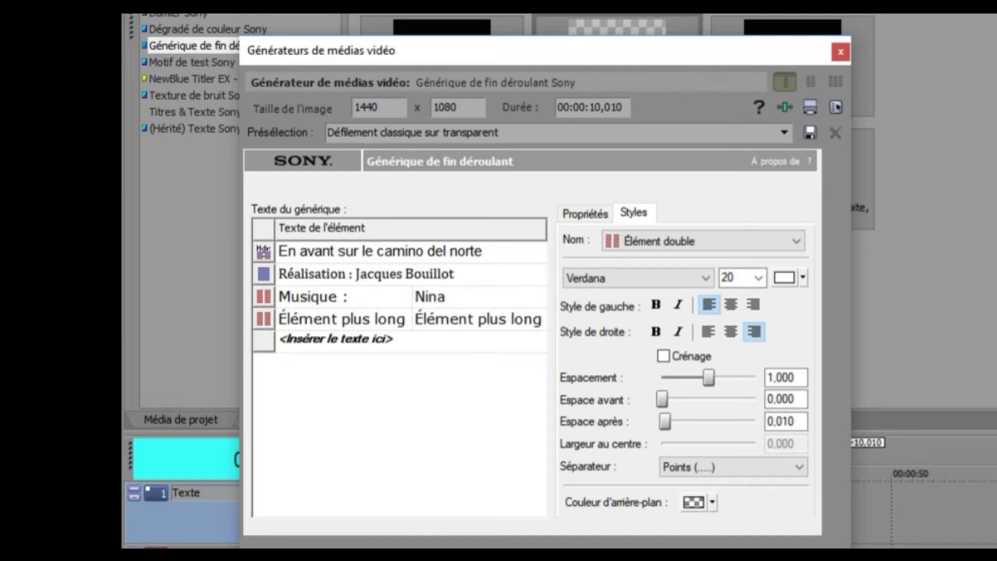
Replace the second two-column credits line with "Grandioso" in the left column and "Le chant de guerre" in the right
{"action": "left_click", "coordinate": [320, 325]}
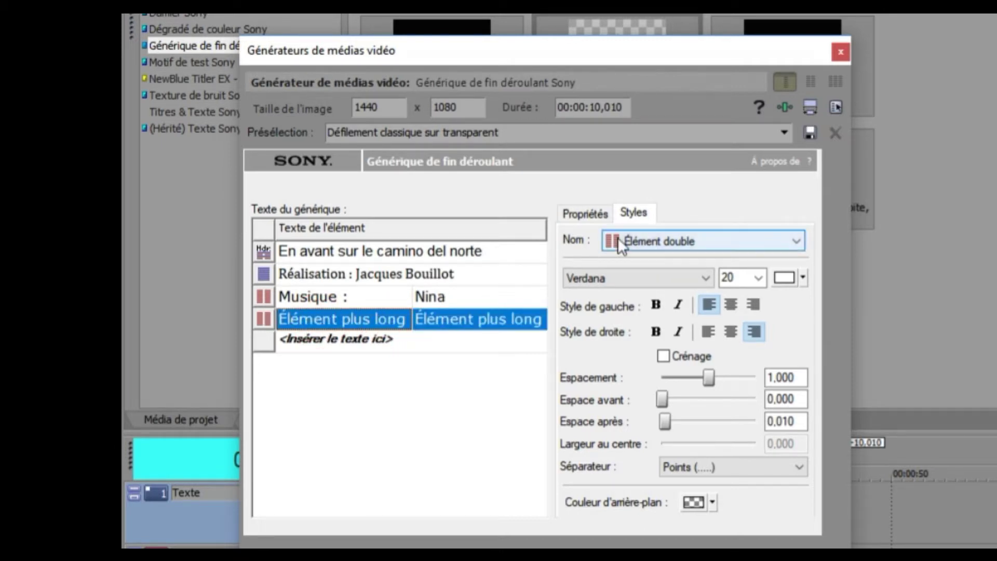
{"action": "type", "text": "G"}
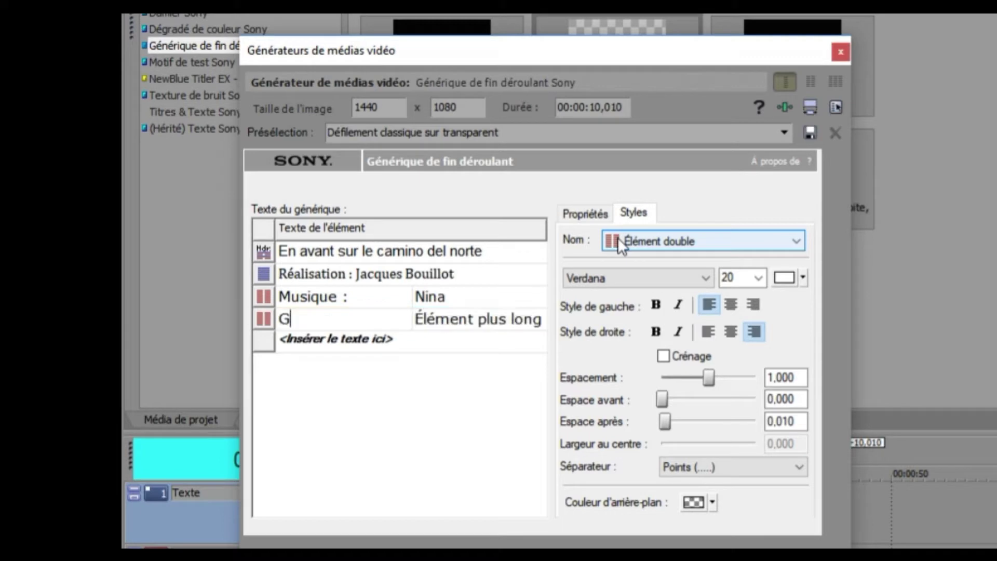
{"action": "type", "text": "rand"}
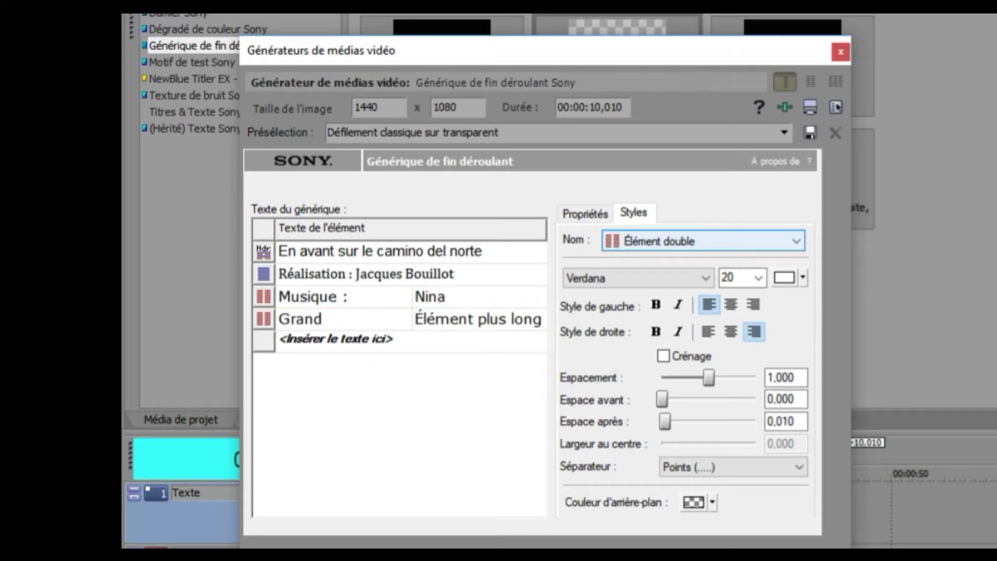
{"action": "type", "text": "ioso"}
{"action": "left_click", "coordinate": [518, 322]}
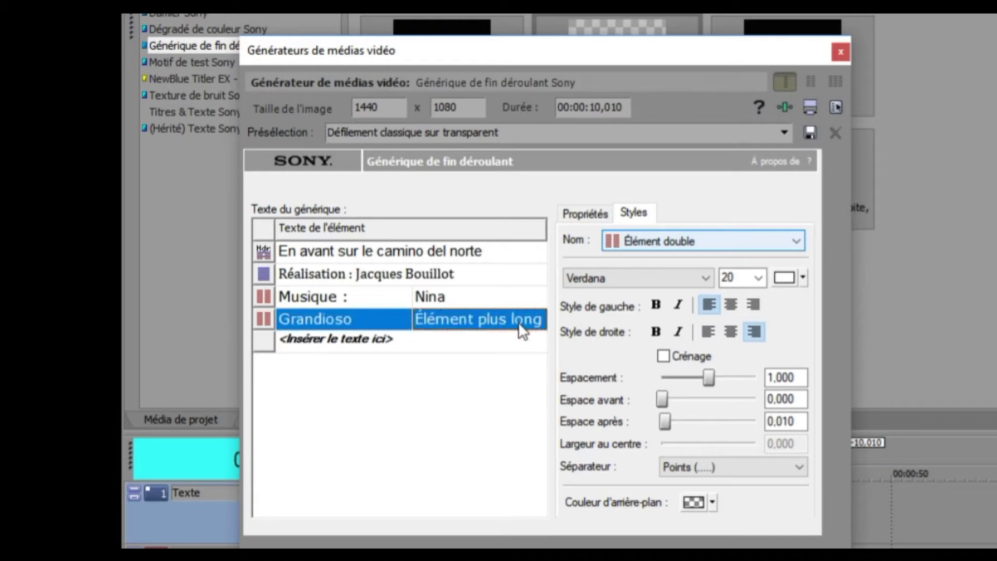
{"action": "type", "text": "Le"}
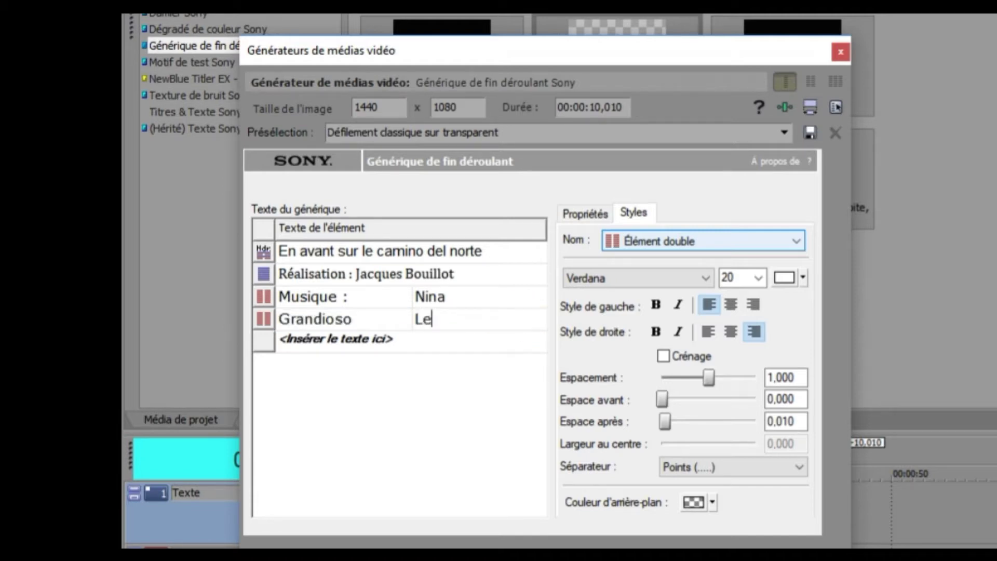
{"action": "type", "text": " chant de g"}
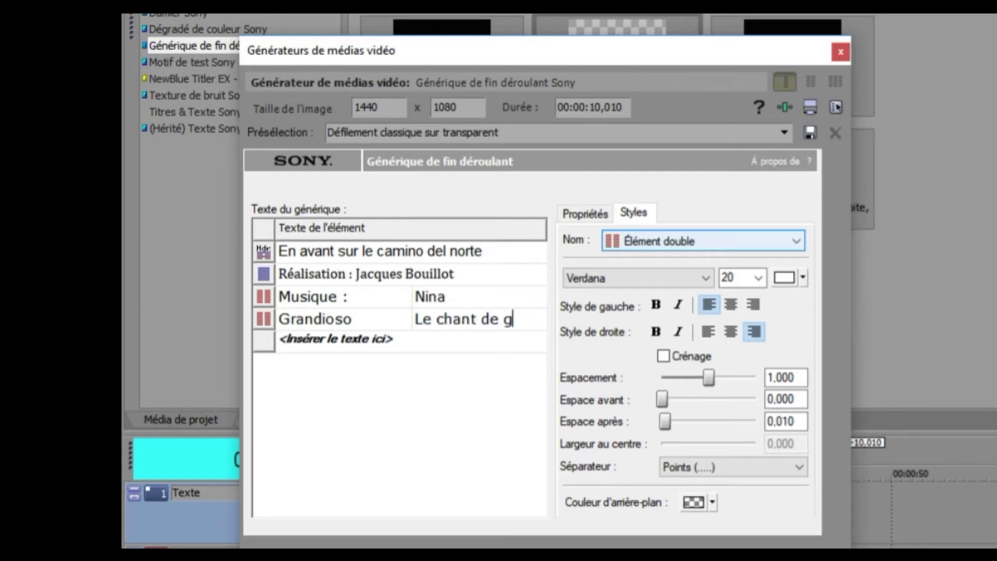
{"action": "type", "text": "uerre"}
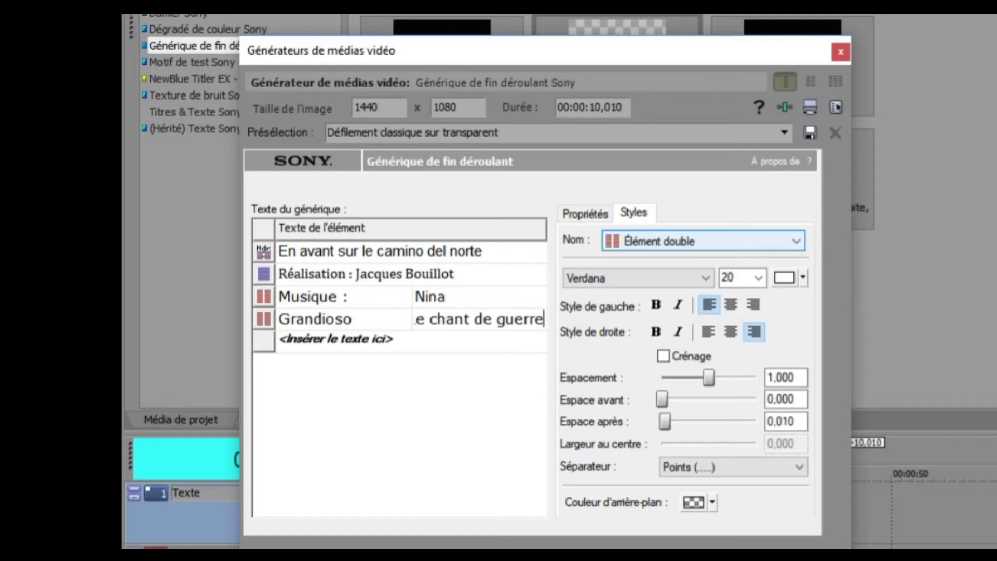
Set the Élément double style of the music lines to the Cambria font at size 18
{"action": "left_click", "coordinate": [662, 283]}
{"action": "left_click_drag", "start_coordinate": [707, 543], "coordinate": [696, 380]}
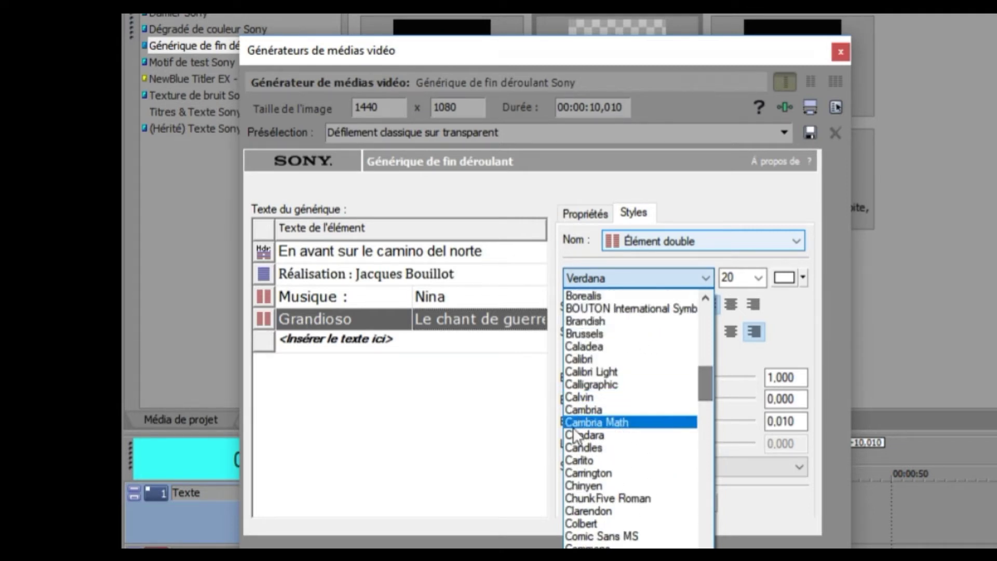
{"action": "left_click", "coordinate": [583, 410]}
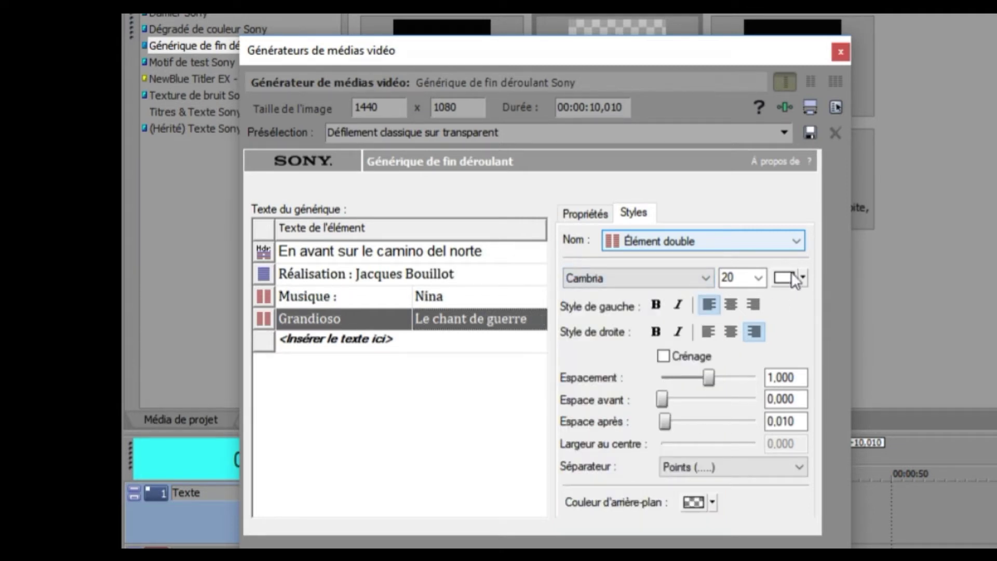
{"action": "left_click", "coordinate": [759, 280]}
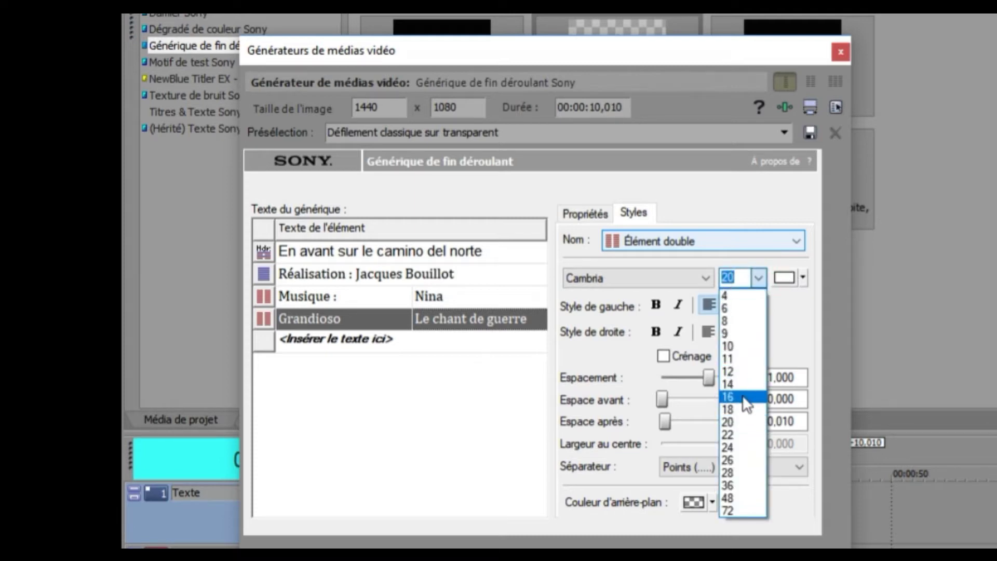
{"action": "left_click", "coordinate": [742, 409]}
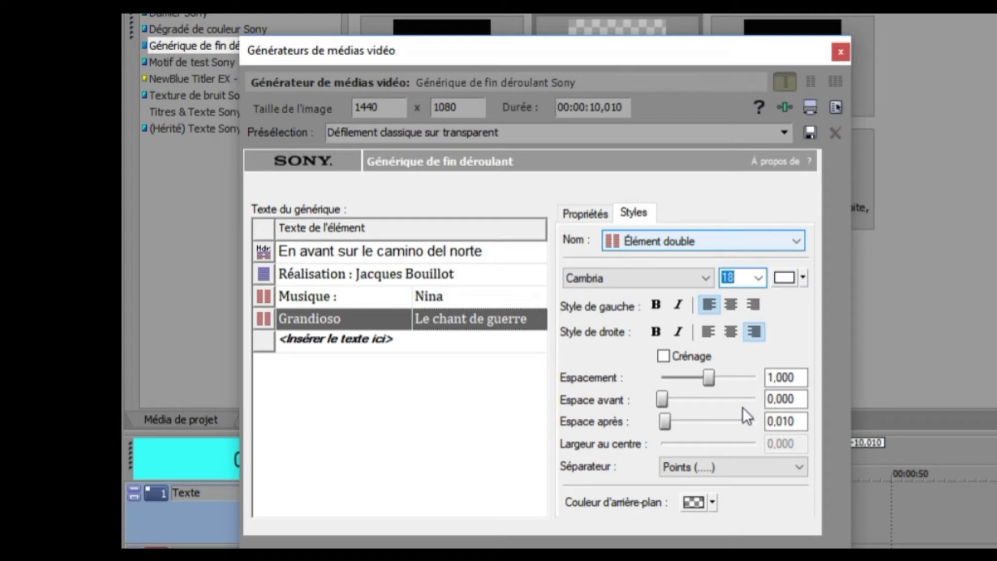
Colour the Élément double style's text bright pink
{"action": "left_click", "coordinate": [802, 278]}
{"action": "left_click_drag", "start_coordinate": [910, 359], "coordinate": [944, 359]}
{"action": "left_click", "coordinate": [484, 433]}
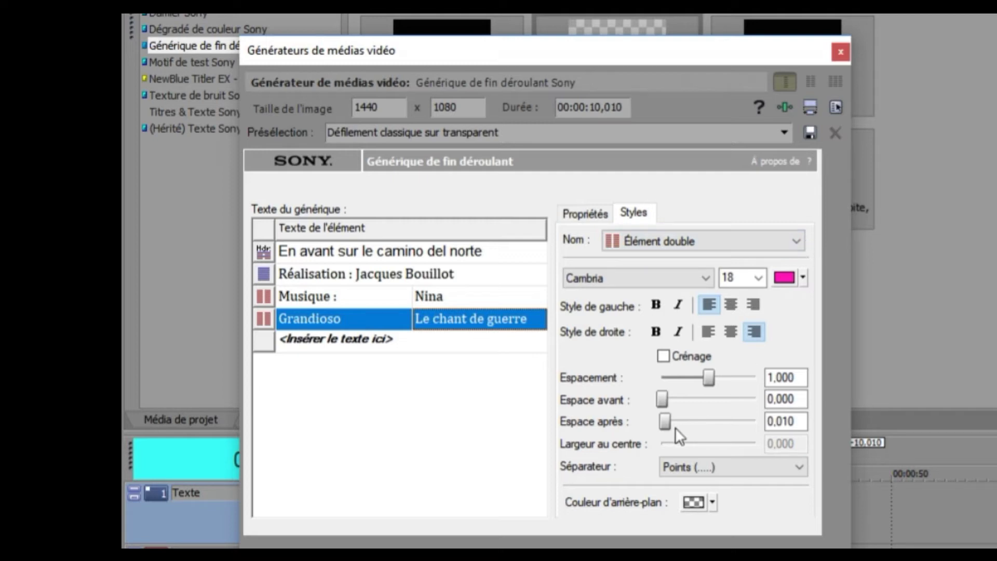
Set the Élément double separator to Espaces, and align its left column to the right and its right column to the left
{"action": "left_click", "coordinate": [594, 211]}
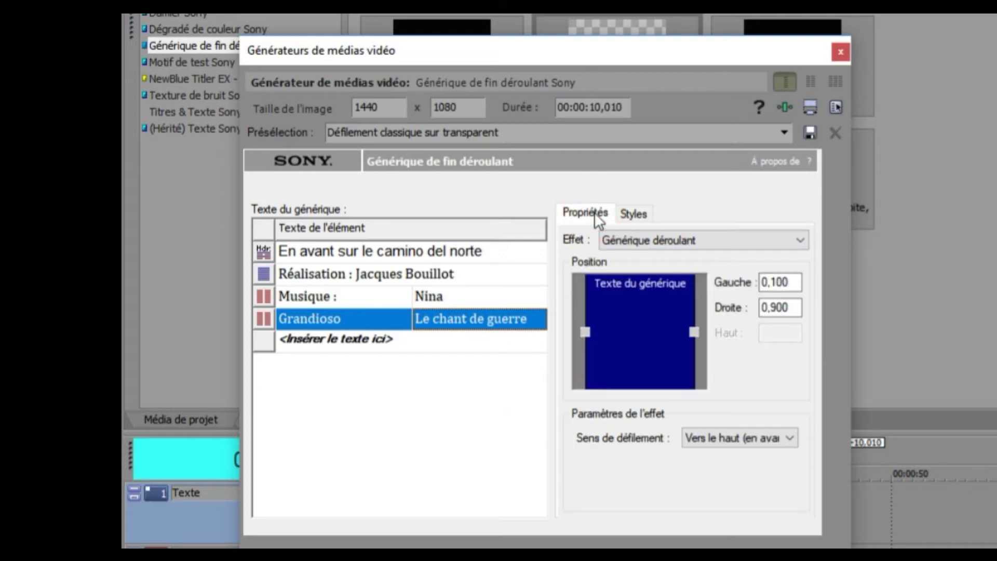
{"action": "left_click", "coordinate": [633, 213]}
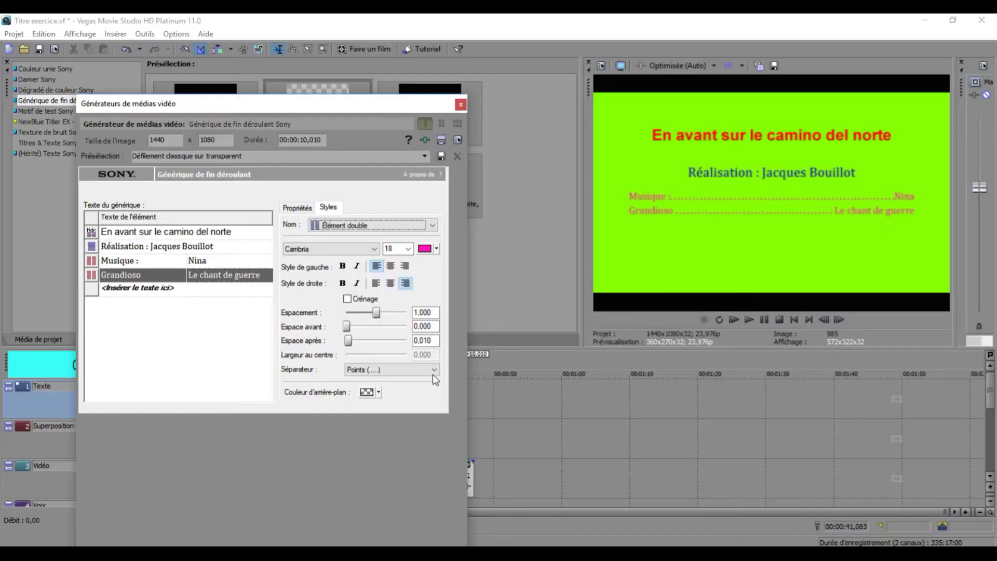
{"action": "left_click", "coordinate": [798, 467]}
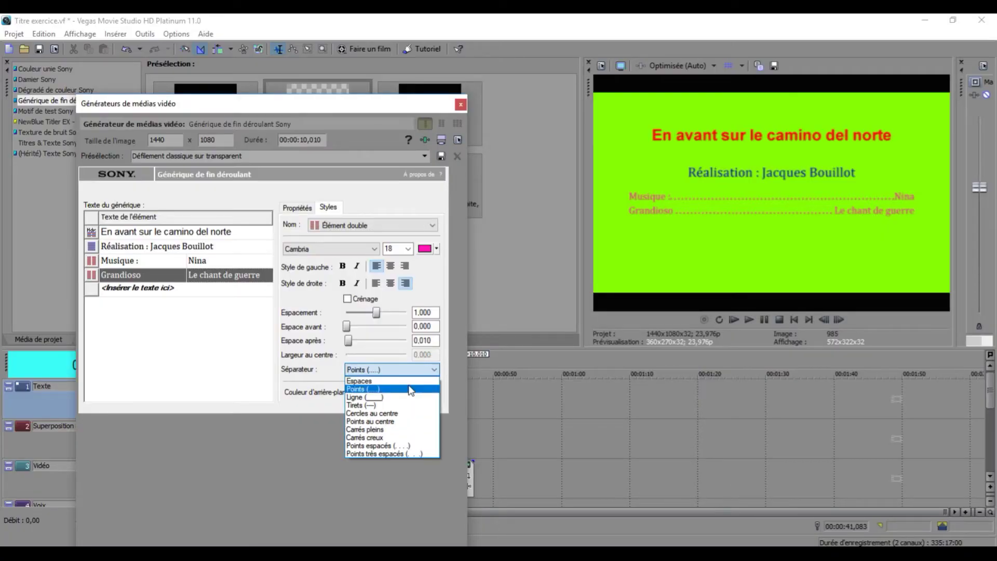
{"action": "key", "text": "Up"}
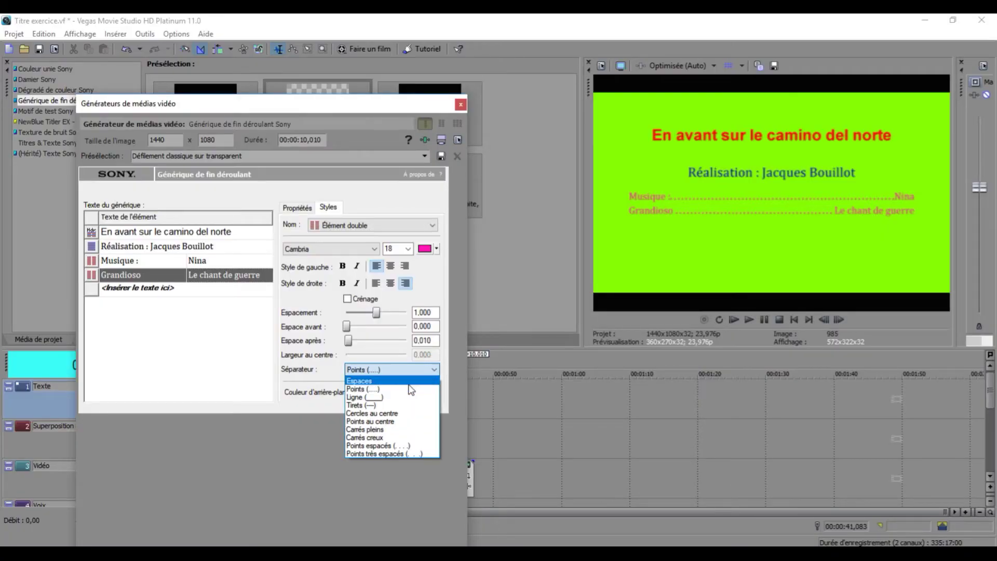
{"action": "key", "text": "Return"}
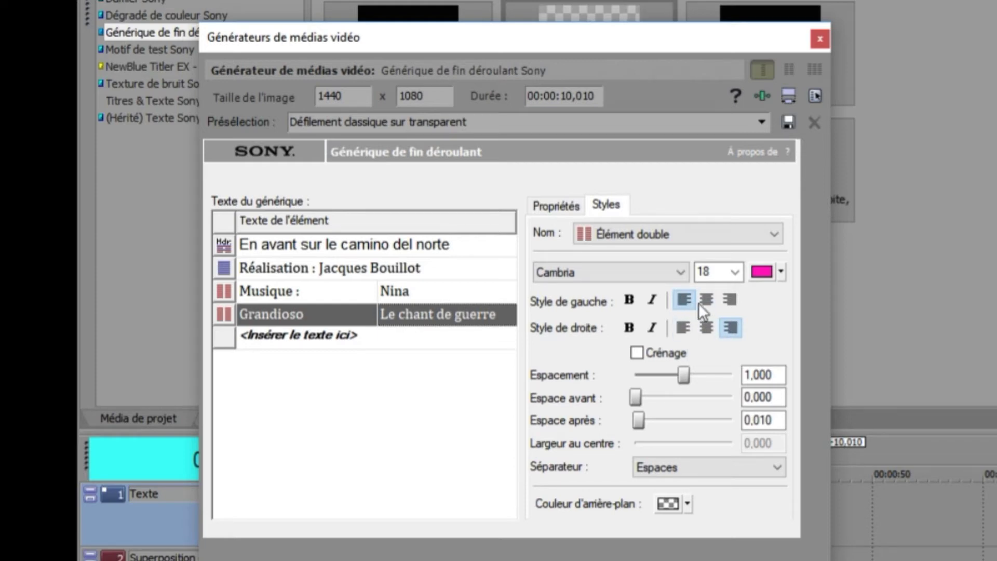
{"action": "left_click", "coordinate": [733, 301]}
{"action": "left_click", "coordinate": [681, 327]}
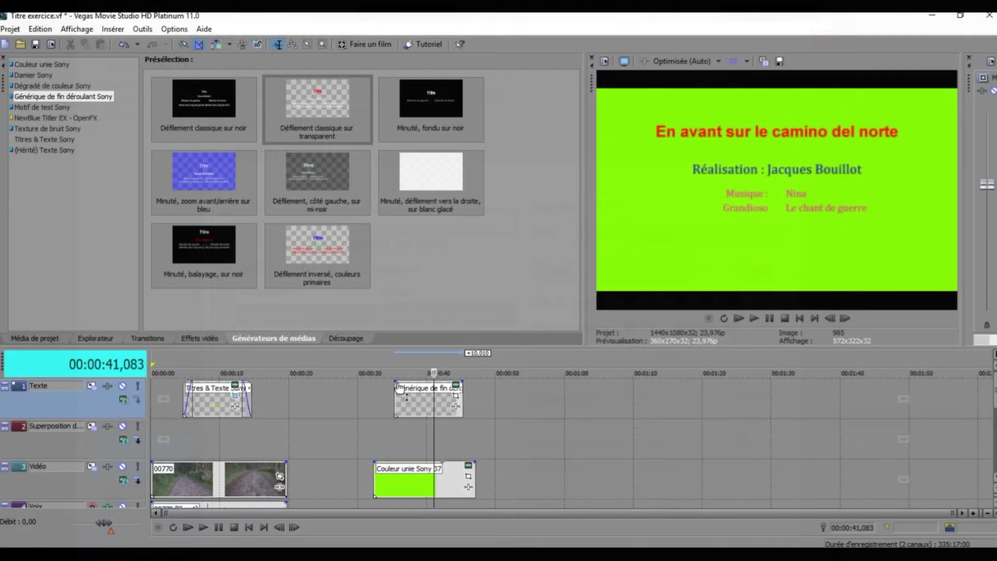
Fade the rolling credits clip in and out at its ends, and play it back from its start
{"action": "left_click_drag", "start_coordinate": [396, 382], "coordinate": [447, 384]}
{"action": "left_click", "coordinate": [394, 365]}
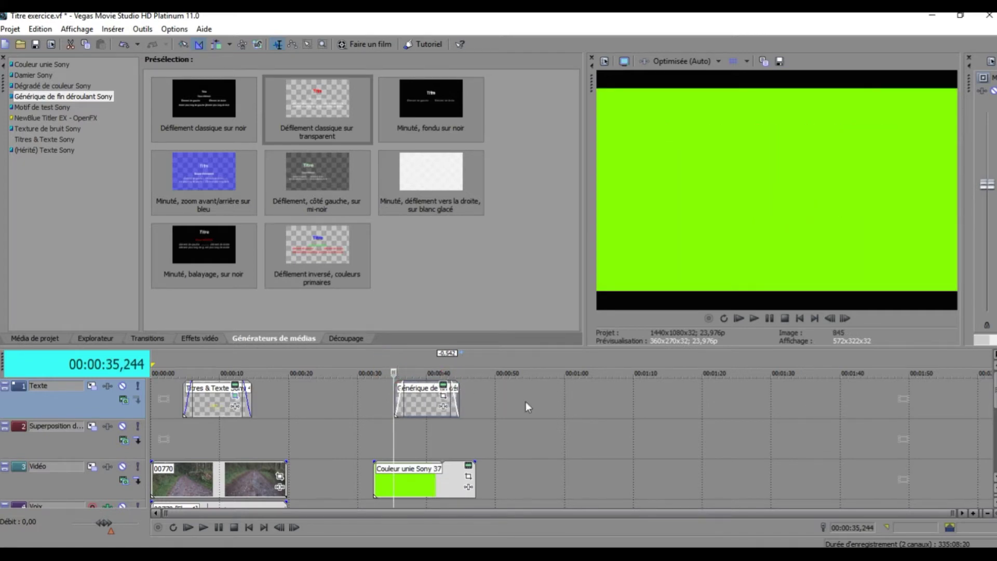
{"action": "key", "text": "space"}
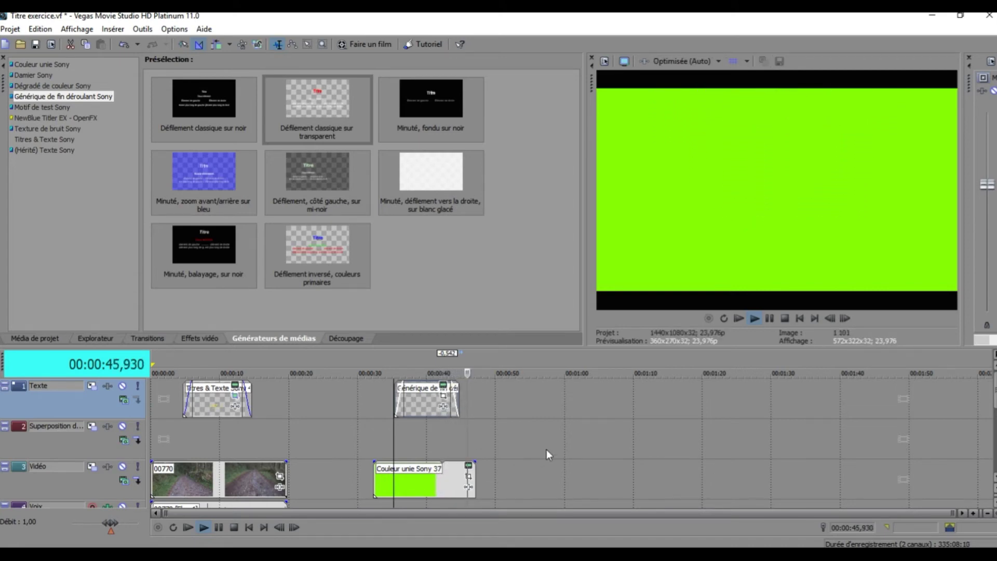
{"action": "key", "text": "space"}
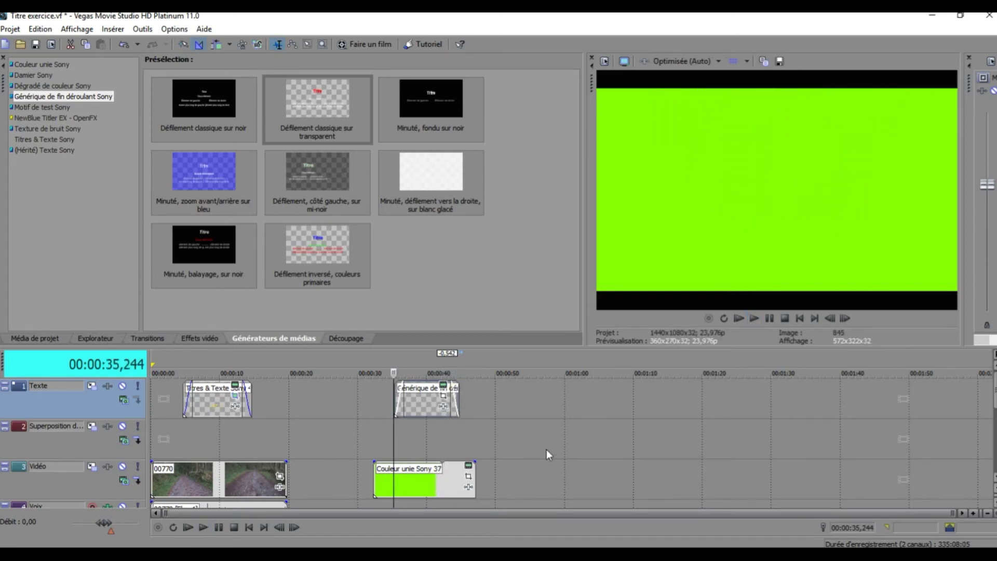
Extend the green background clip by about 4.4 s, and place Microtel.png on the Superposition track just after the credits clip
{"action": "left_click_drag", "start_coordinate": [474, 488], "coordinate": [503, 488]}
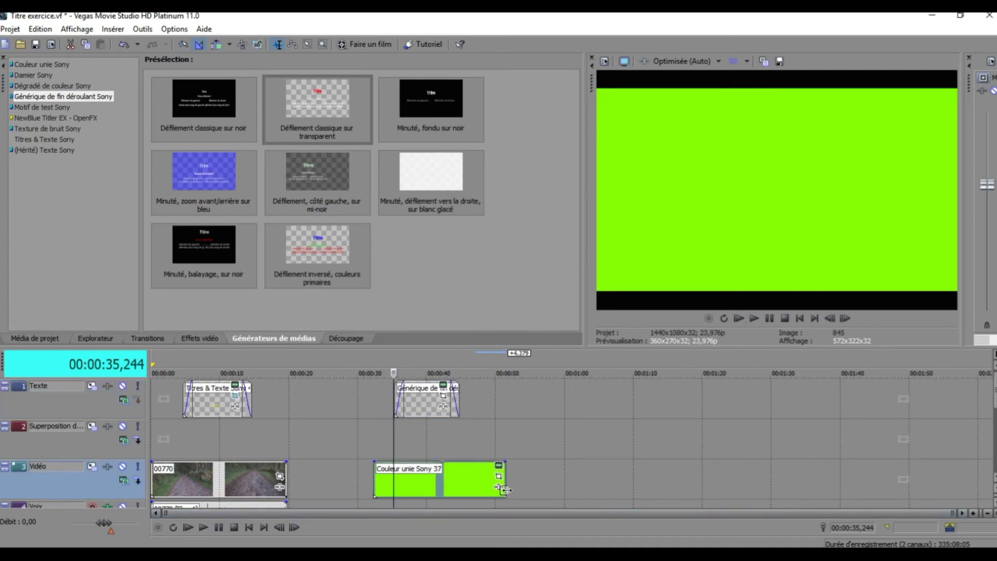
{"action": "left_click", "coordinate": [95, 338]}
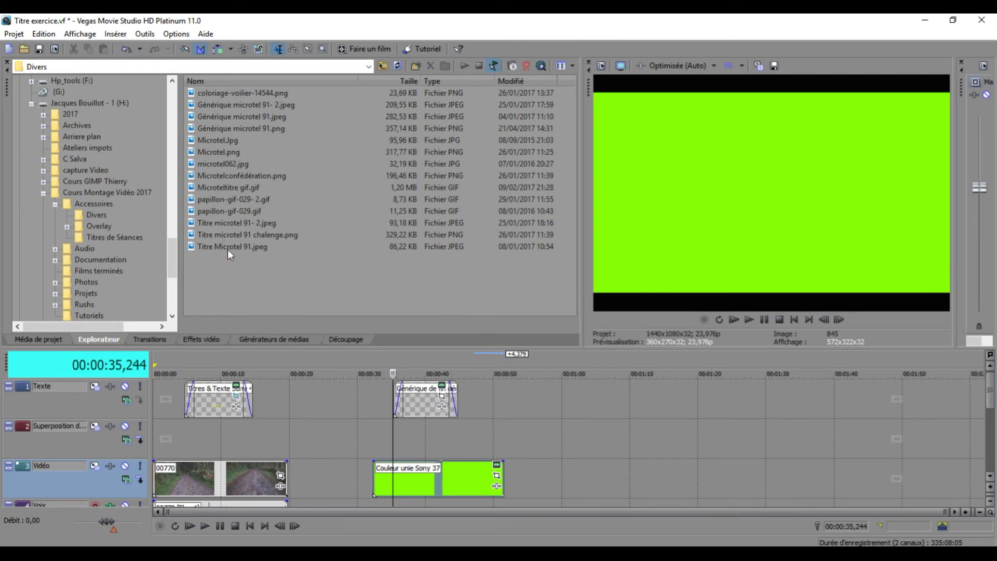
{"action": "left_click", "coordinate": [218, 153]}
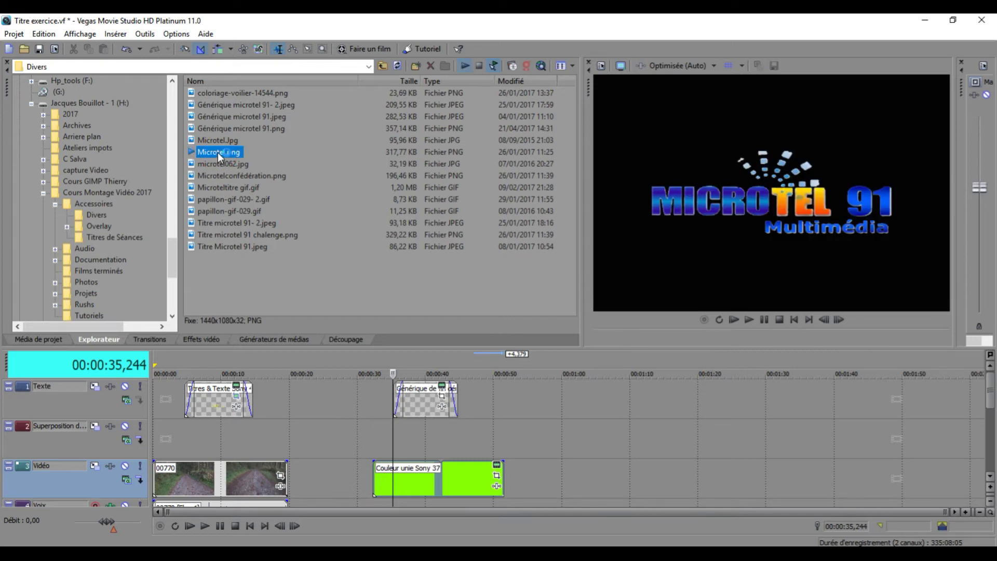
{"action": "left_click_drag", "start_coordinate": [217, 151], "coordinate": [449, 424]}
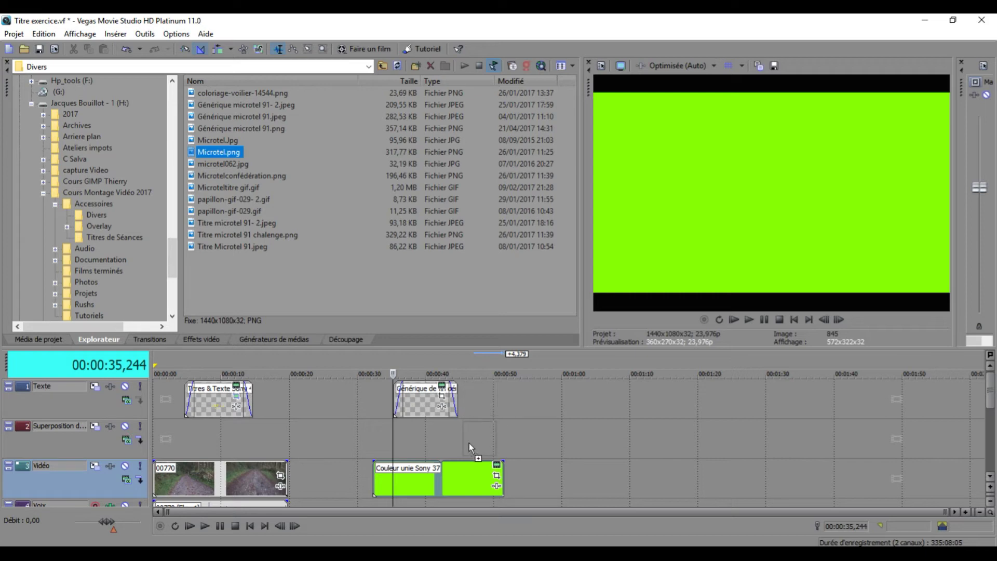
{"action": "left_click_drag", "start_coordinate": [467, 444], "coordinate": [466, 443]}
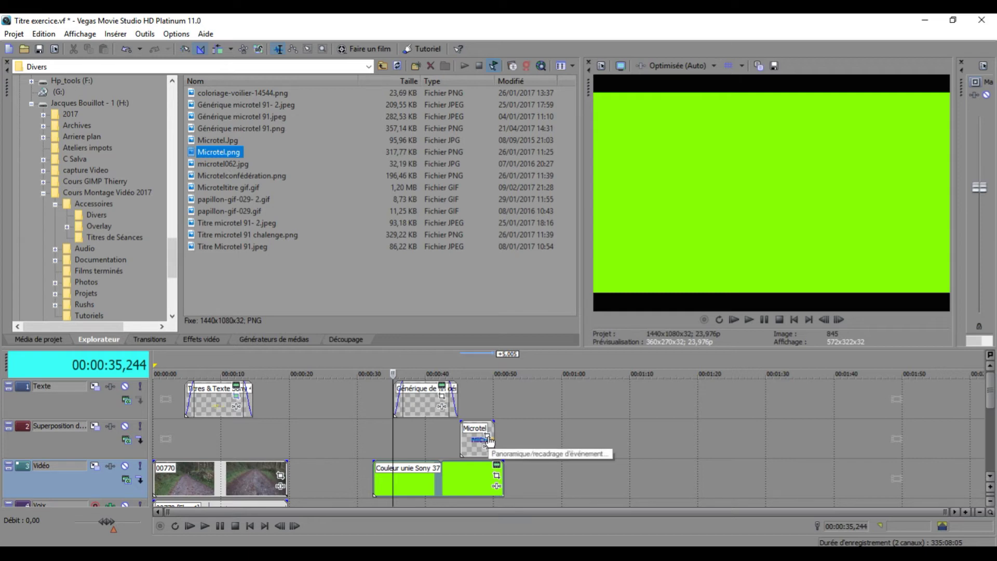
Using pan/crop on the Microtel event, shrink the logo to a frame width of about 3380 and place it in the picture's lower middle
{"action": "left_click", "coordinate": [478, 365]}
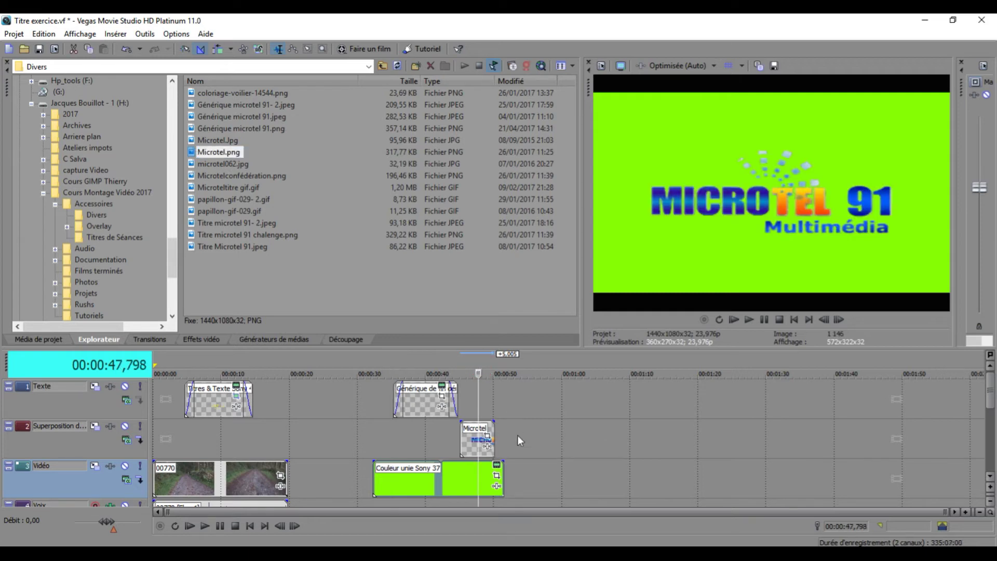
{"action": "left_click", "coordinate": [488, 440]}
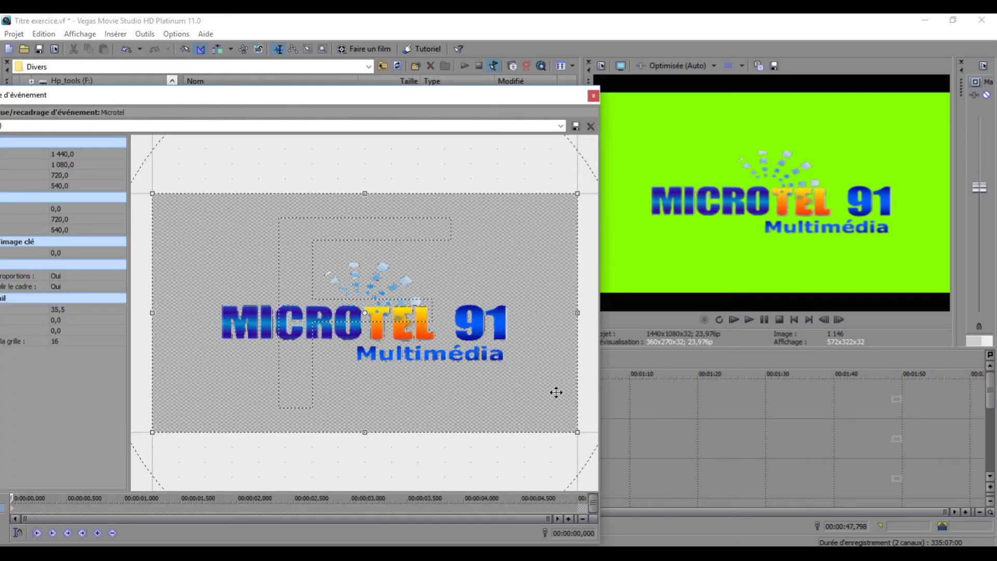
{"action": "left_click_drag", "start_coordinate": [578, 431], "coordinate": [654, 465]}
{"action": "scroll", "coordinate": [382, 329], "scroll_direction": "down", "scroll_amount": 5}
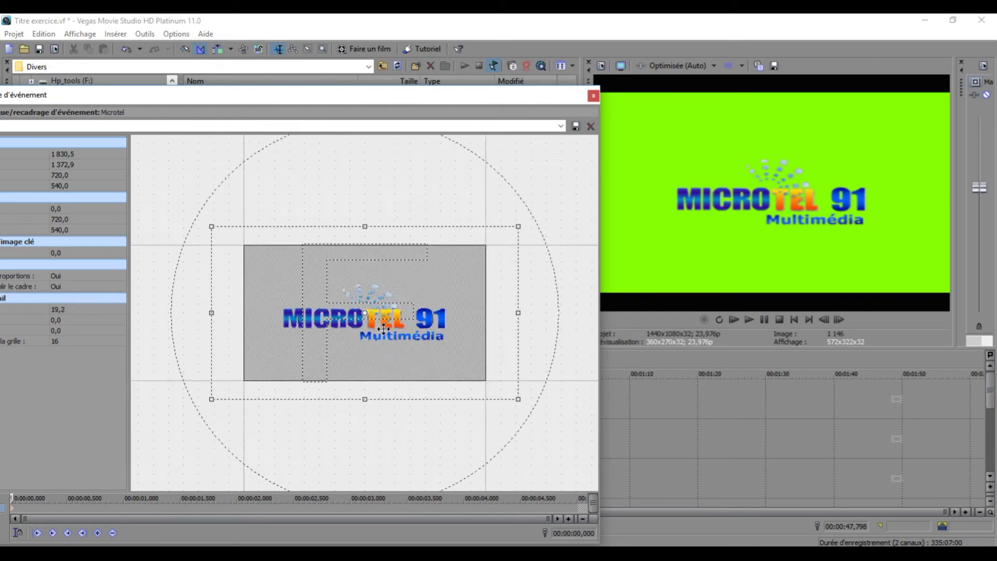
{"action": "left_click_drag", "start_coordinate": [488, 385], "coordinate": [592, 451]}
{"action": "left_click_drag", "start_coordinate": [445, 421], "coordinate": [447, 353]}
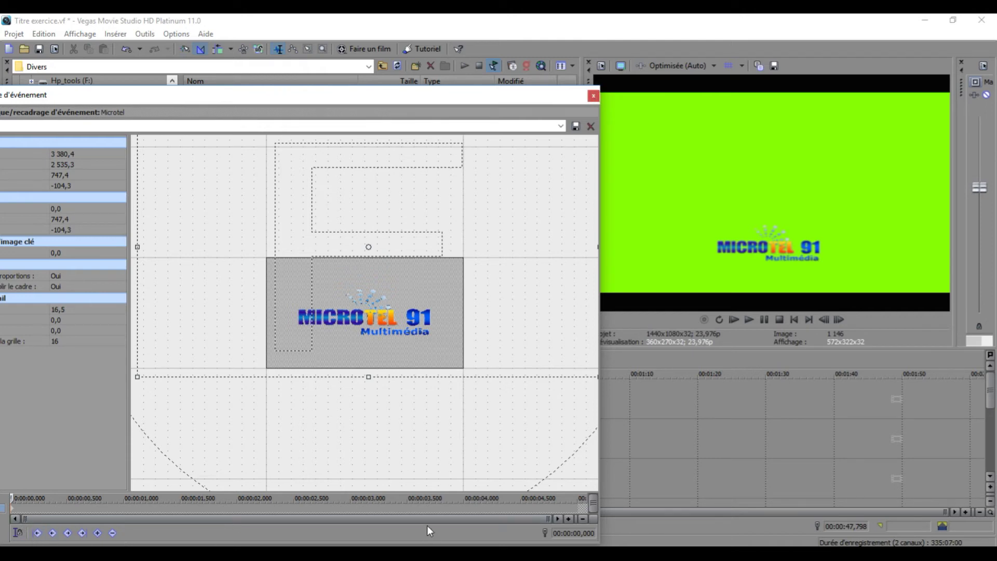
Keyframe the logo at about 4 s, and shrink it at the first keyframe to a frame width of about 8510 near the picture's lower edge
{"action": "left_click", "coordinate": [478, 506]}
{"action": "scroll", "coordinate": [336, 402], "scroll_direction": "down", "scroll_amount": 4}
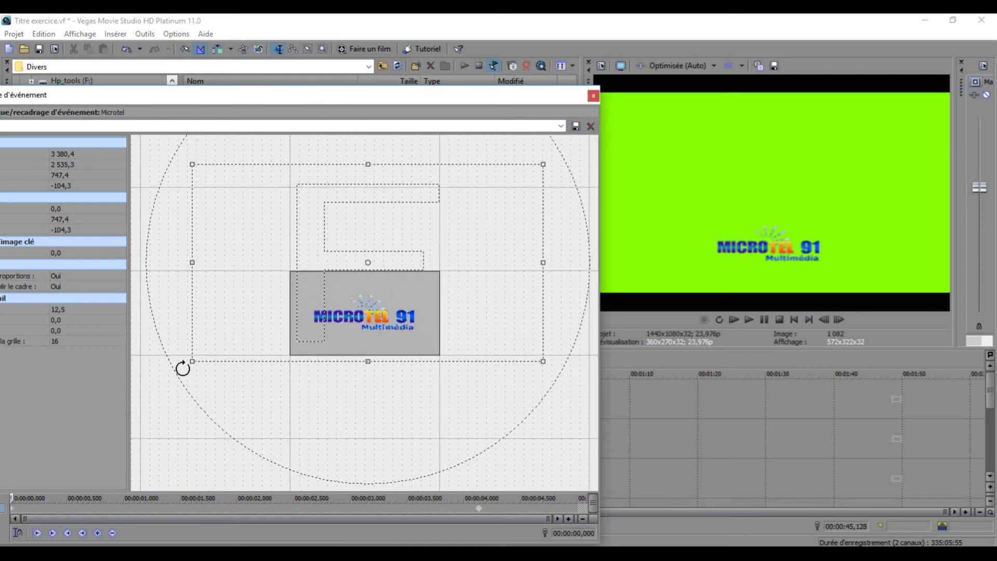
{"action": "left_click_drag", "start_coordinate": [192, 358], "coordinate": [133, 438]}
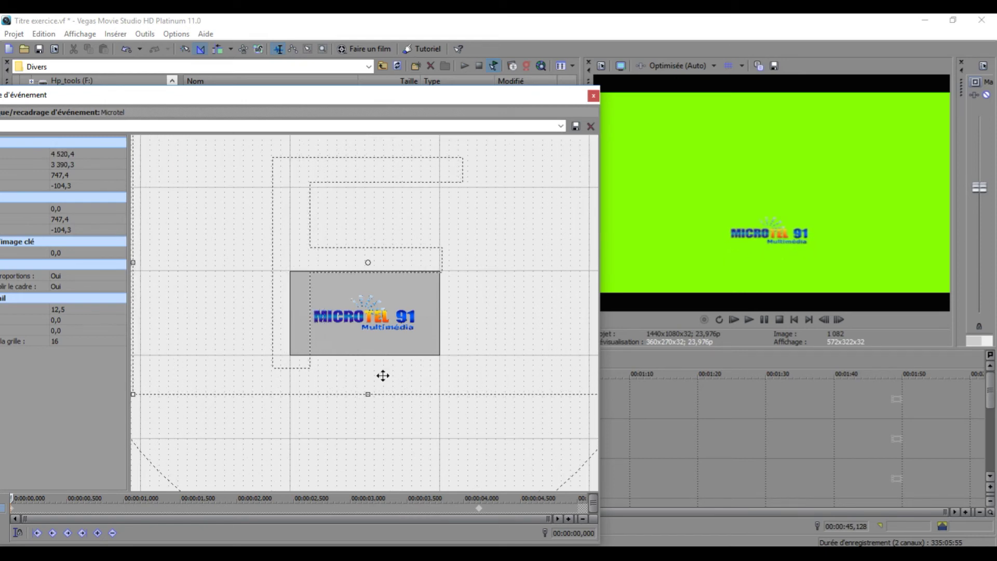
{"action": "left_click_drag", "start_coordinate": [414, 380], "coordinate": [413, 349]}
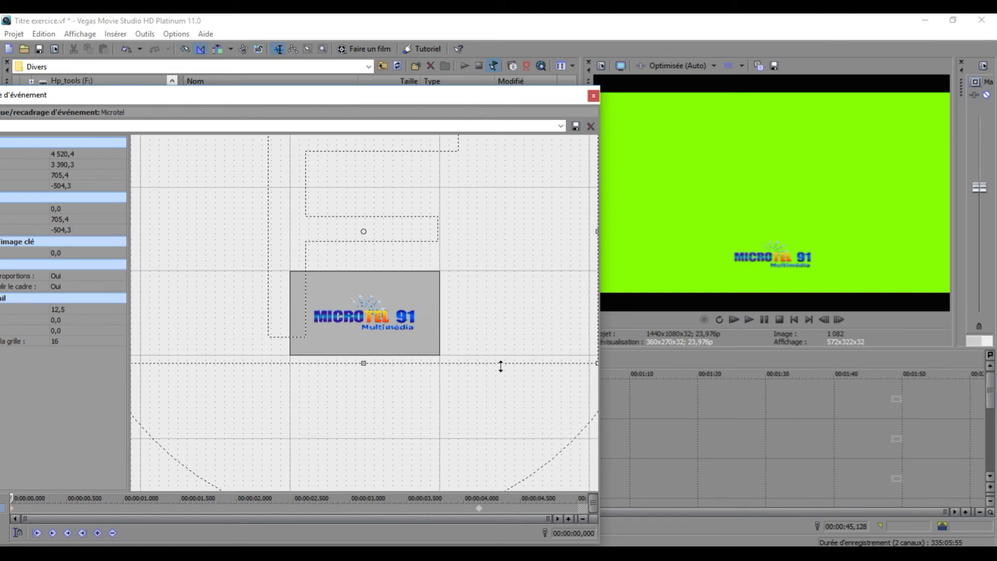
{"action": "left_click_drag", "start_coordinate": [364, 362], "coordinate": [404, 477]}
{"action": "left_click_drag", "start_coordinate": [410, 422], "coordinate": [416, 337]}
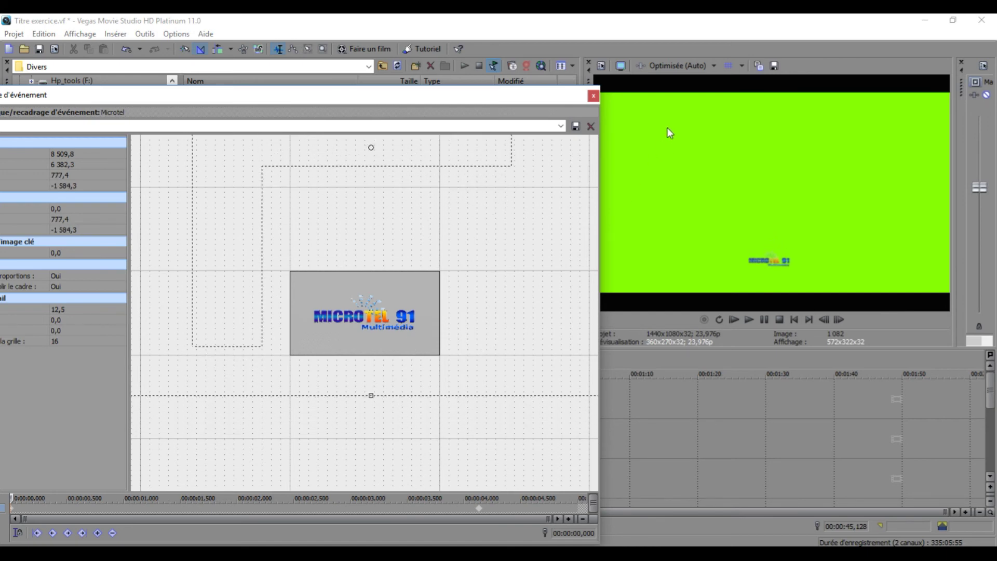
{"action": "left_click", "coordinate": [592, 95]}
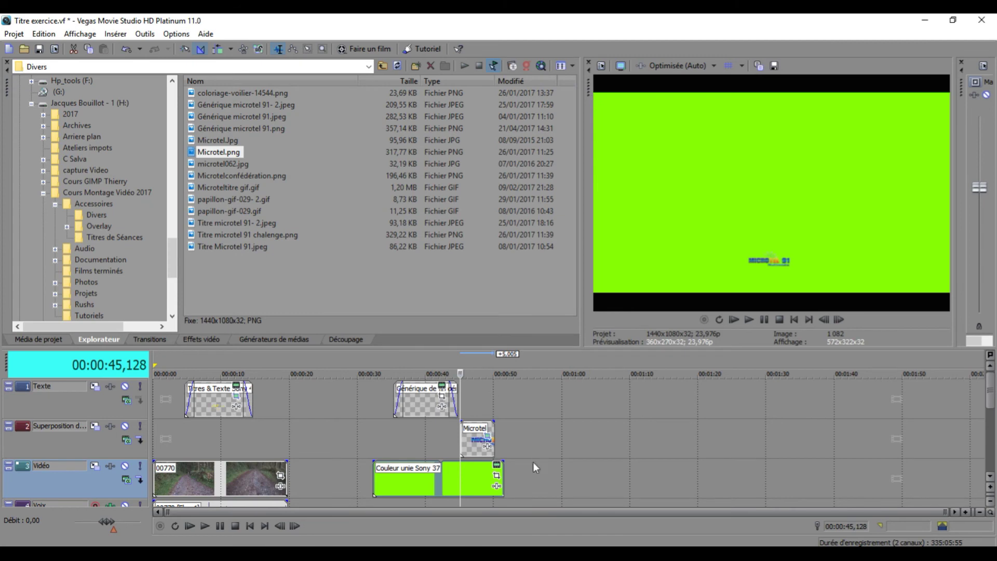
Move the Microtel logo clip earlier so it ends together with the credits clip, and play back the credits from just before their start
{"action": "left_click_drag", "start_coordinate": [476, 449], "coordinate": [446, 450]}
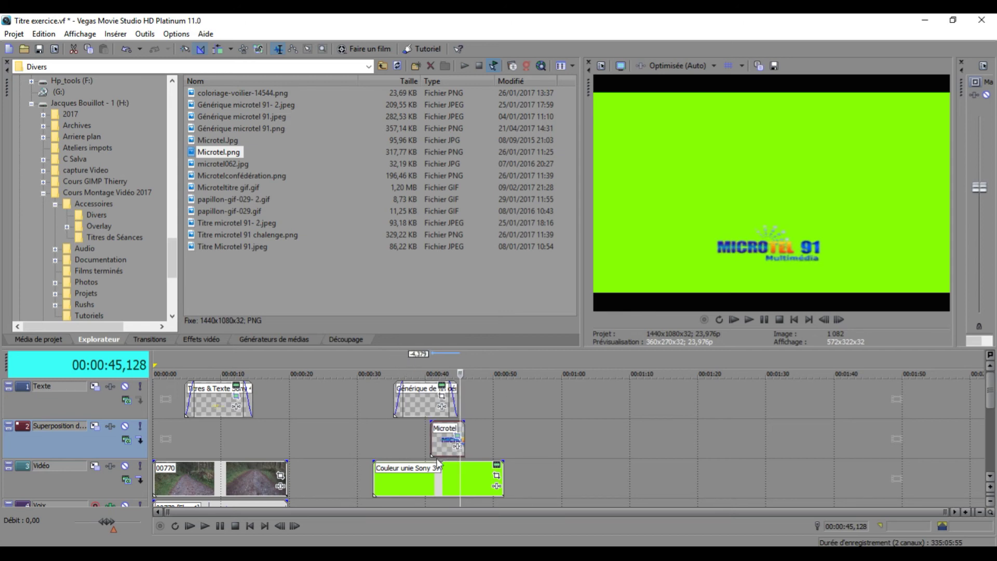
{"action": "left_click_drag", "start_coordinate": [440, 451], "coordinate": [434, 450]}
{"action": "left_click", "coordinate": [444, 362]}
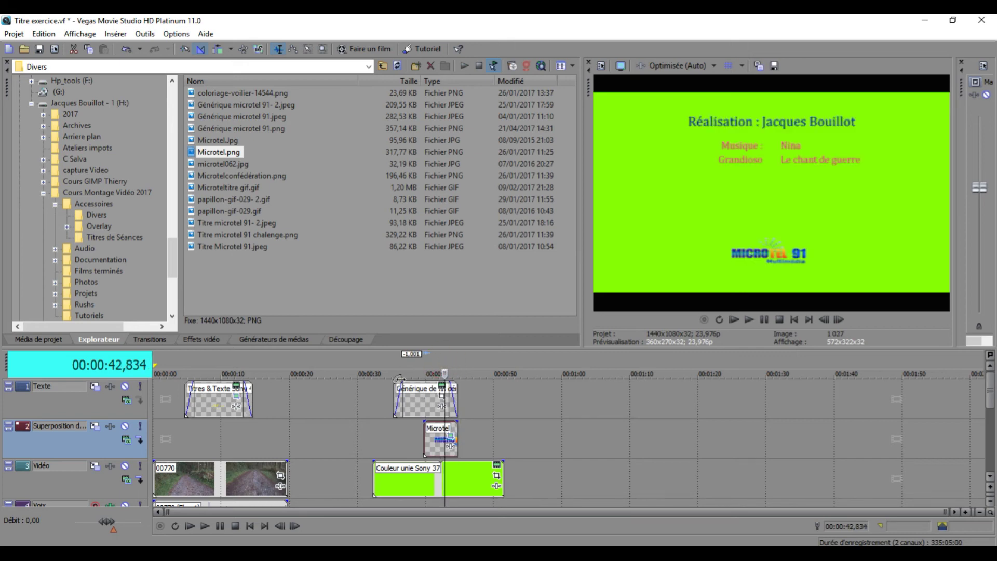
{"action": "left_click", "coordinate": [386, 368]}
{"action": "key", "text": "space"}
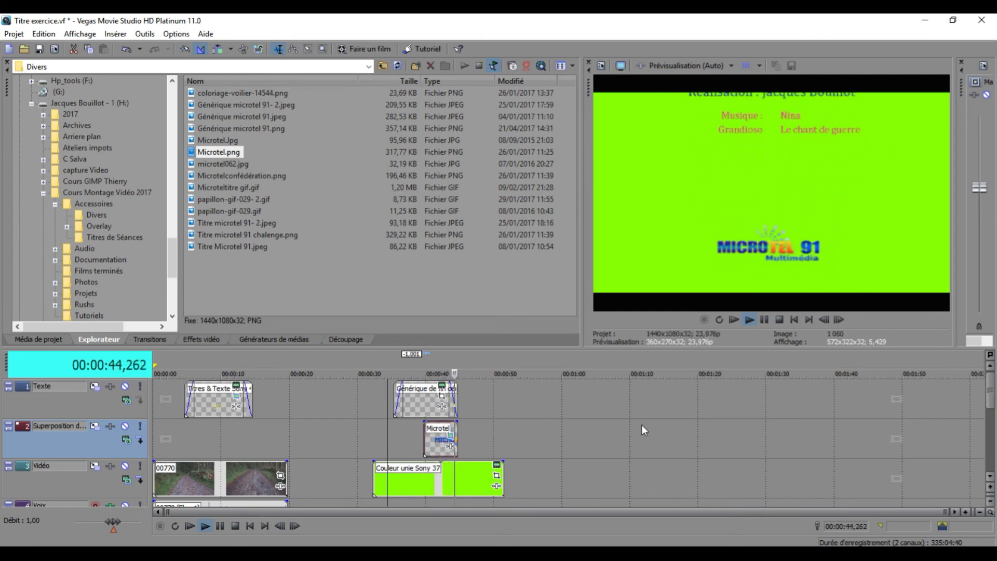
{"action": "key", "text": "space"}
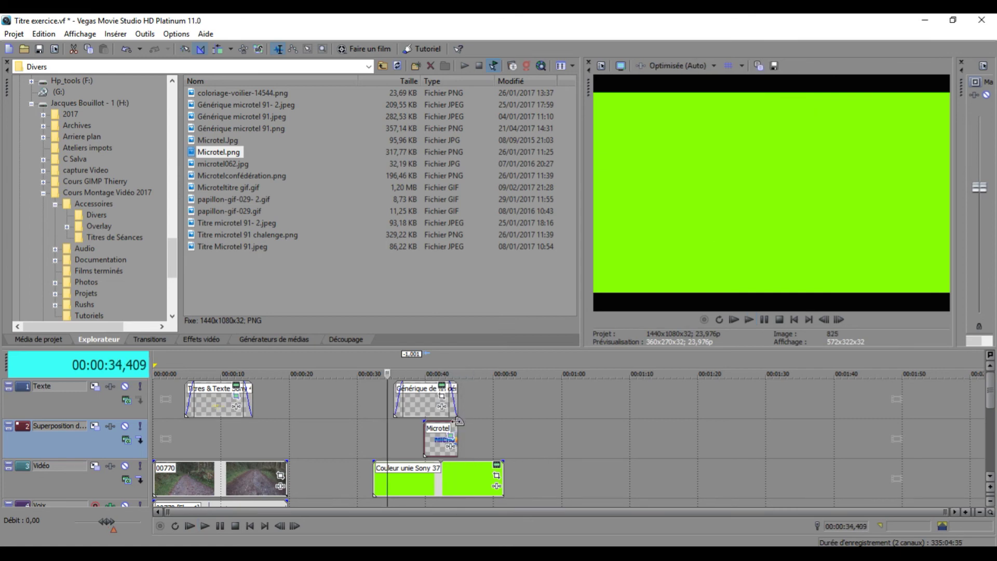
Fade the Microtel logo clip in and out, and shorten the green background clip by about 5 s so it ends shortly after the credits
{"action": "left_click_drag", "start_coordinate": [456, 421], "coordinate": [449, 425]}
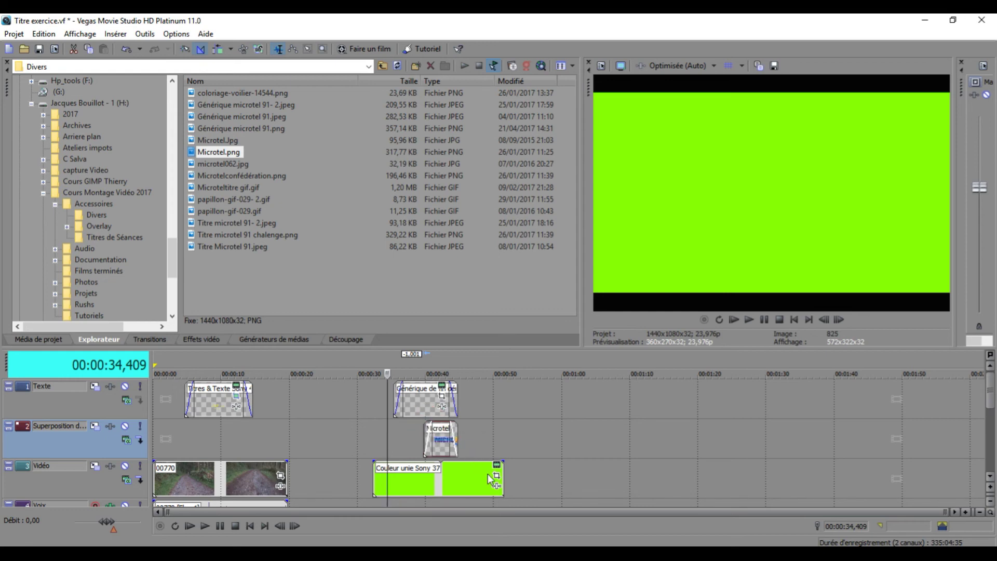
{"action": "left_click_drag", "start_coordinate": [503, 477], "coordinate": [466, 475]}
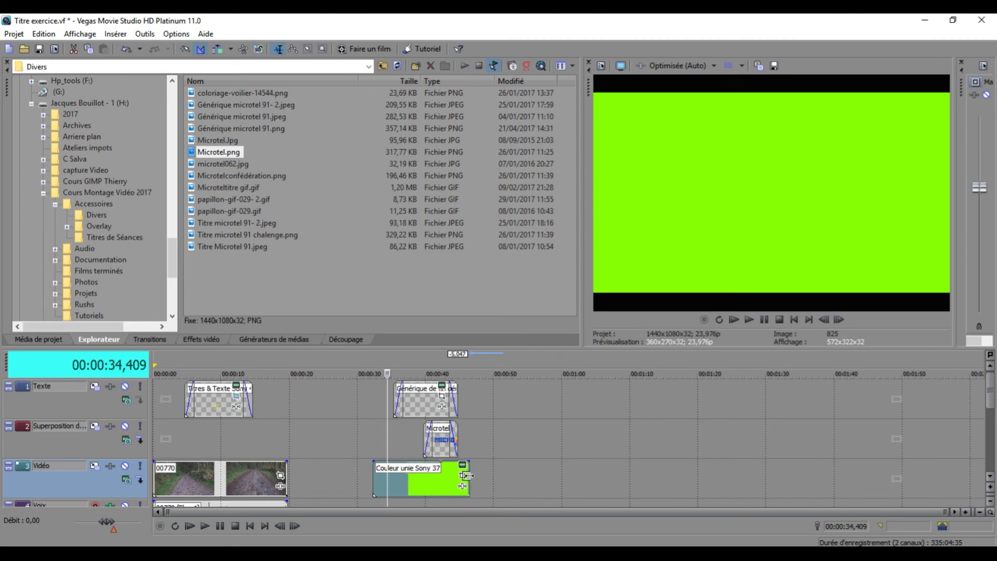
Play the project from the beginning to review the title and the closing credits
{"action": "left_click", "coordinate": [159, 362]}
{"action": "key", "text": "space"}
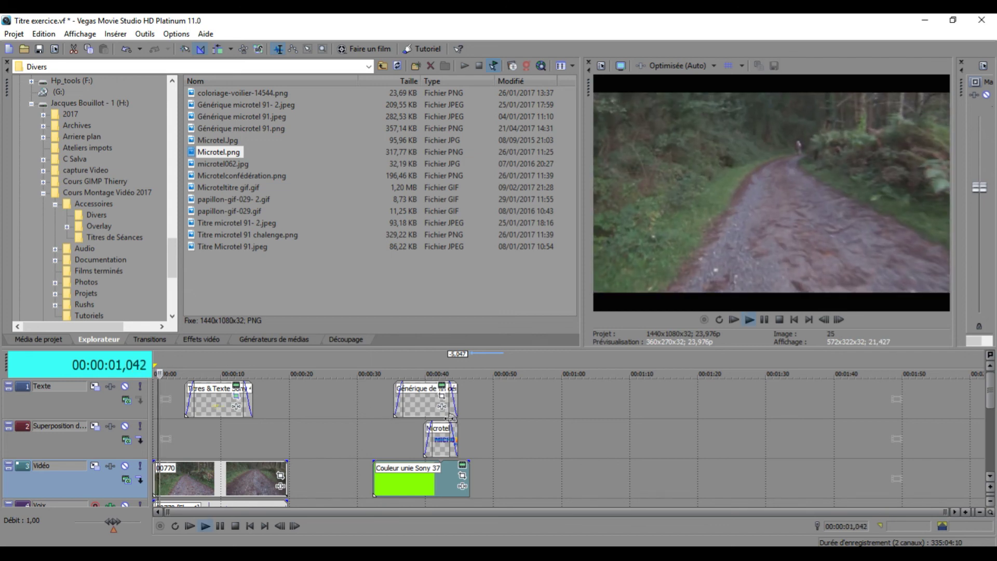